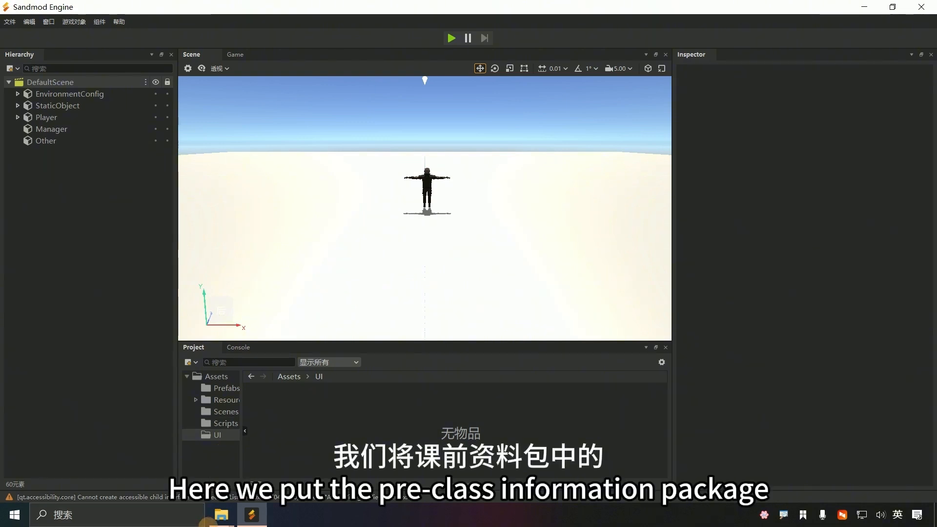
# Switch to File Explorer and copy the VirtualJoystickPack folder from Resources/UI in the 课前资料包-游戏资源 package
pyautogui.click(221, 515)
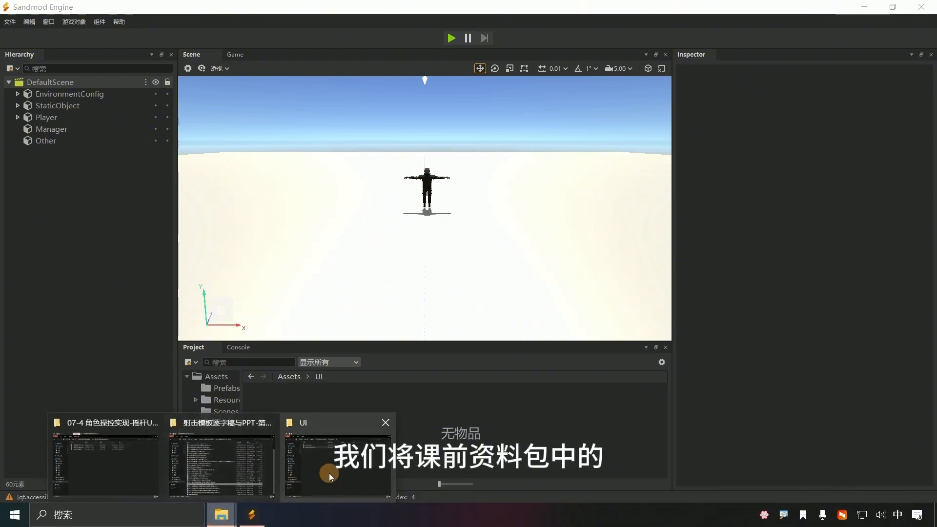
pyautogui.click(329, 473)
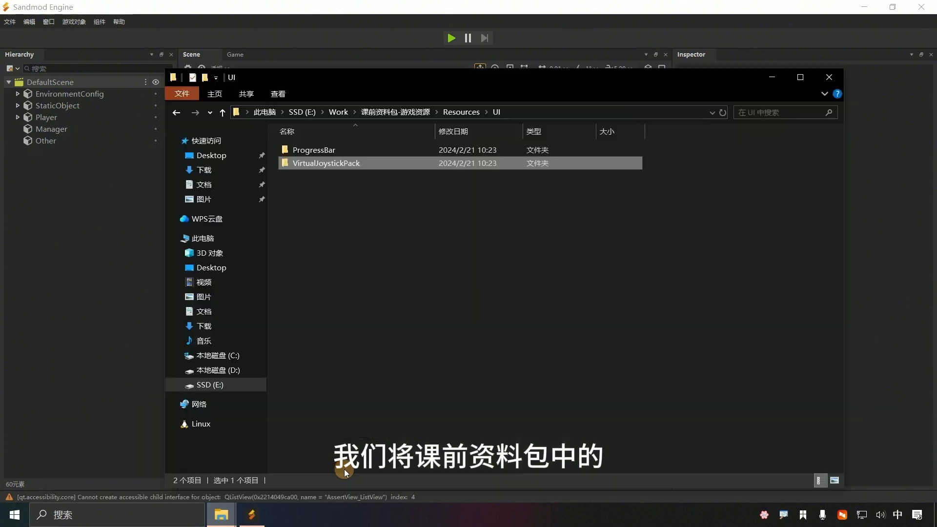
pyautogui.click(395, 112)
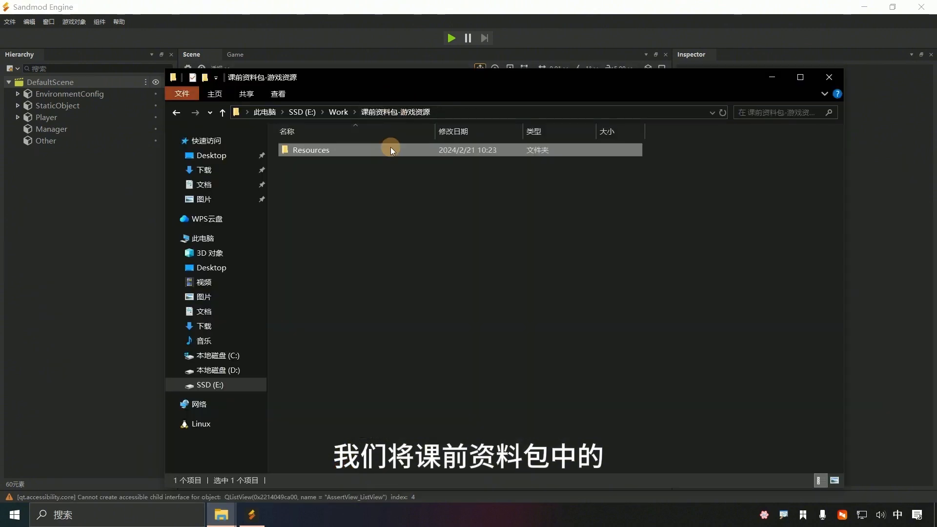
pyautogui.doubleClick(339, 152)
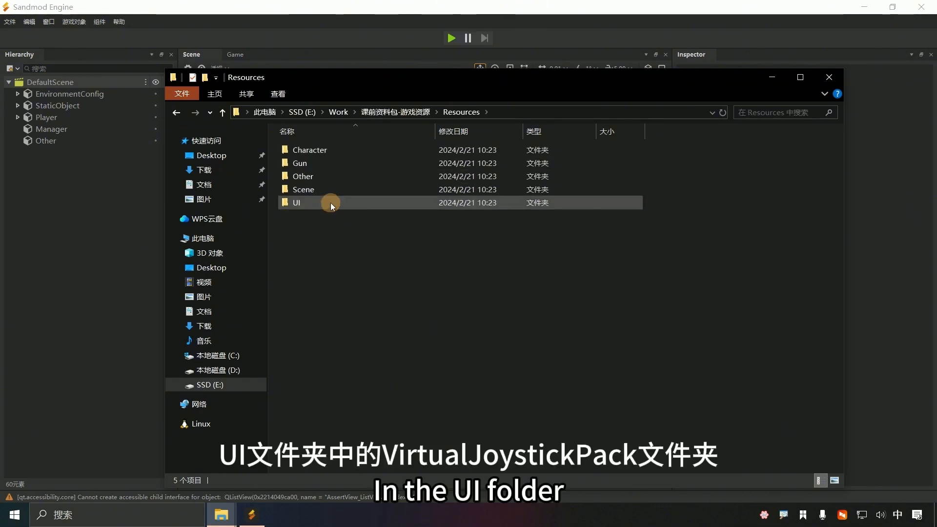
pyautogui.moveTo(331, 205)
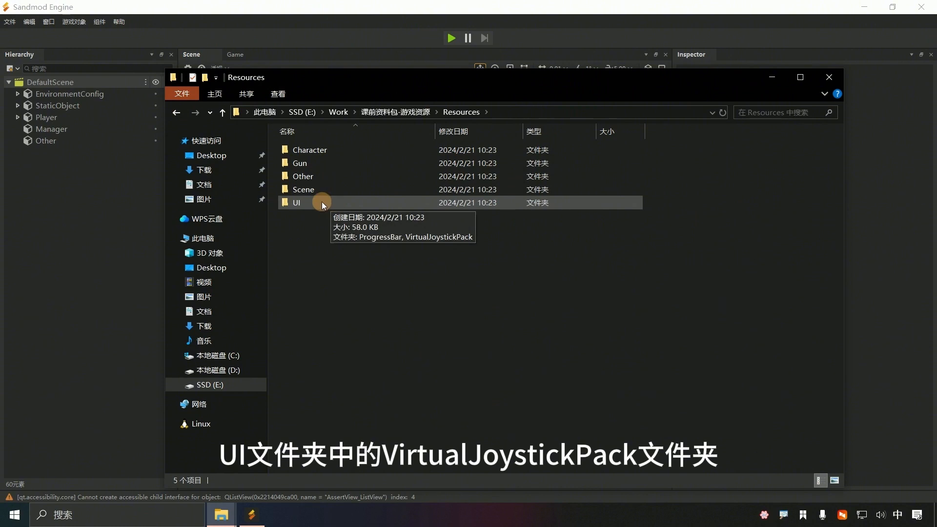
pyautogui.doubleClick(321, 201)
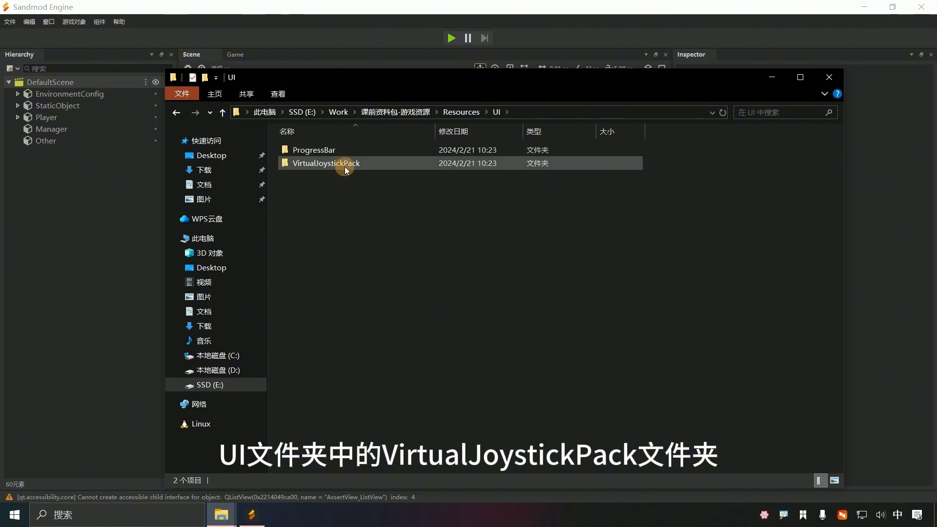
pyautogui.click(345, 166)
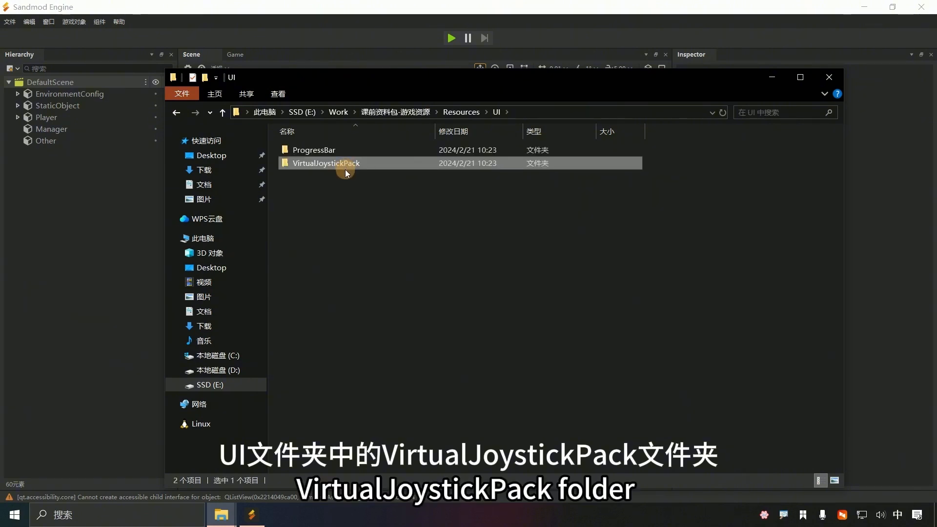
pyautogui.rightClick(347, 164)
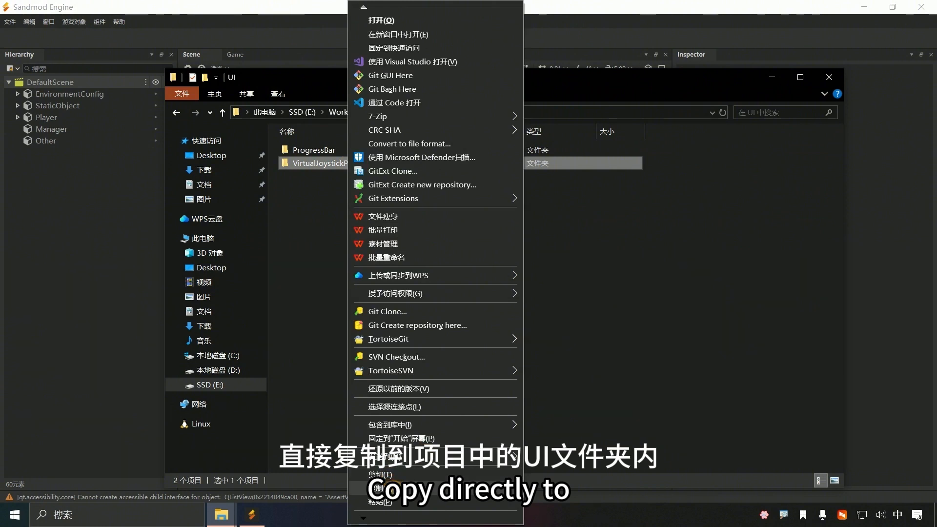
pyautogui.click(381, 488)
pyautogui.click(595, 25)
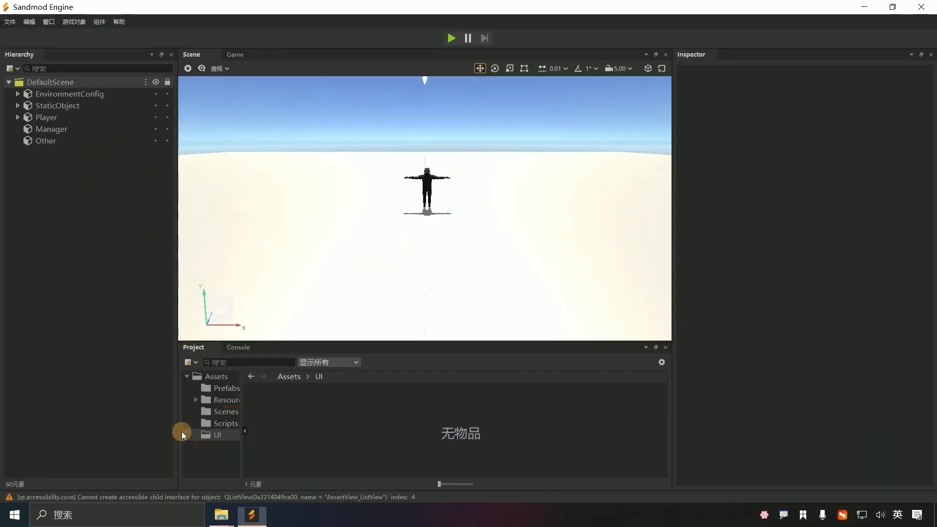
# Reveal the project's Assets/UI folder in File Explorer, paste the copied VirtualJoystickPack folder there and close the window
pyautogui.rightClick(306, 406)
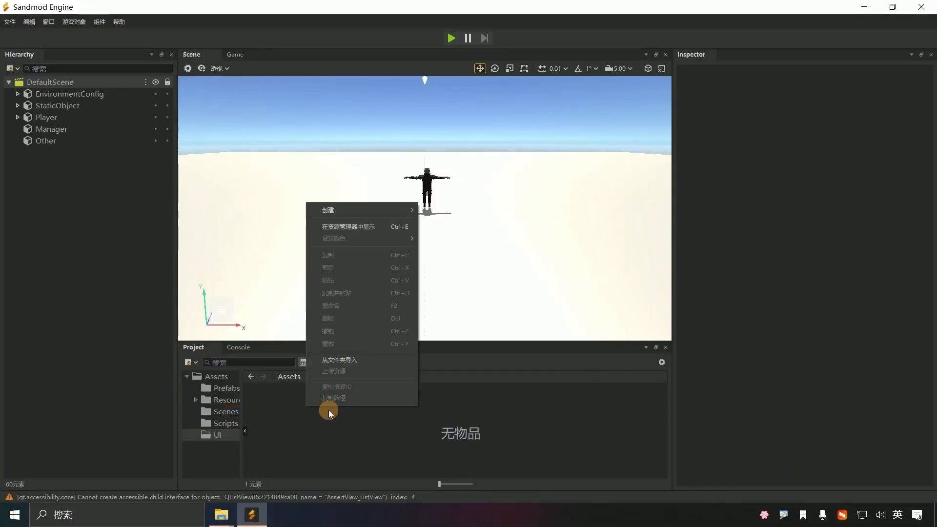
pyautogui.click(367, 227)
pyautogui.rightClick(498, 152)
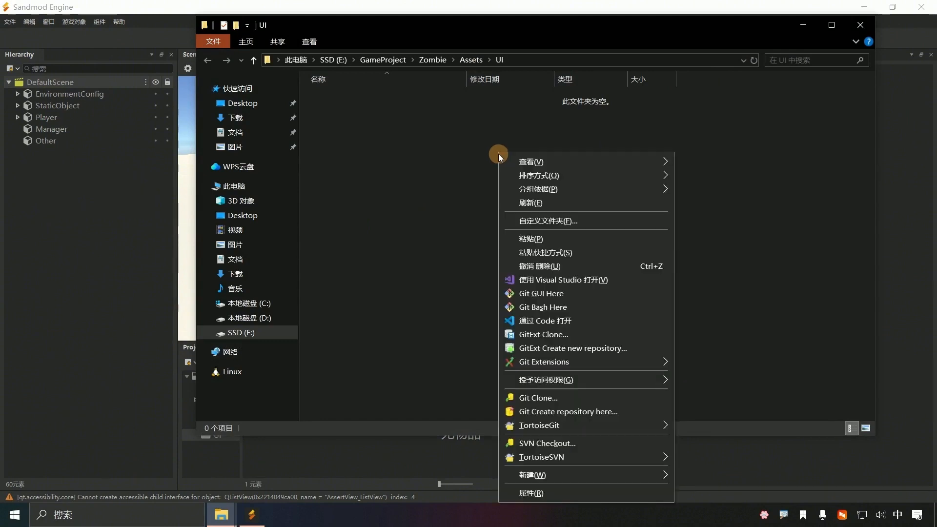
pyautogui.click(553, 239)
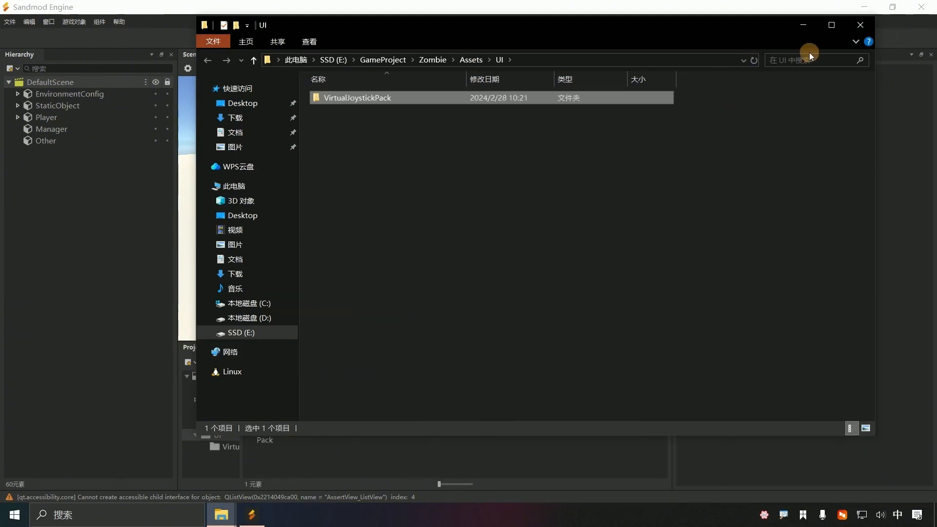
pyautogui.click(861, 27)
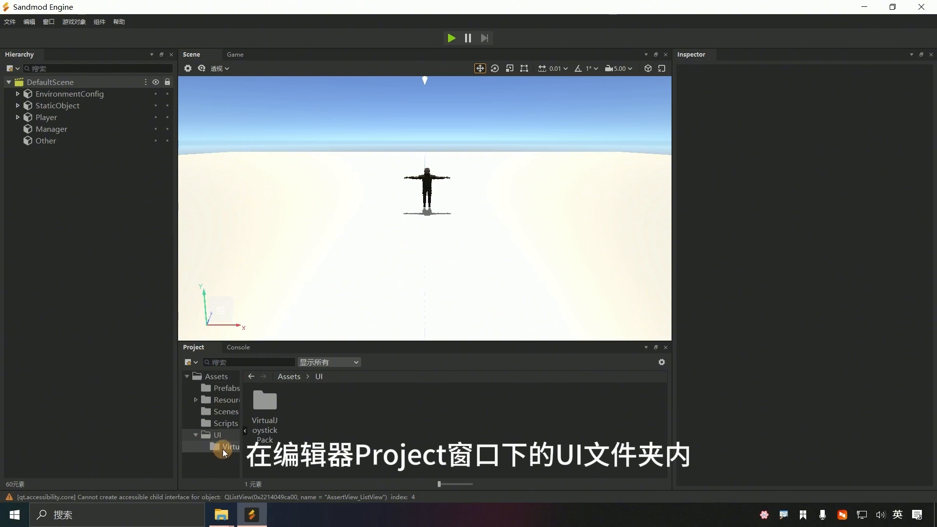
# Create a new UI file named Joystick in the project's Assets/UI folder
pyautogui.rightClick(384, 431)
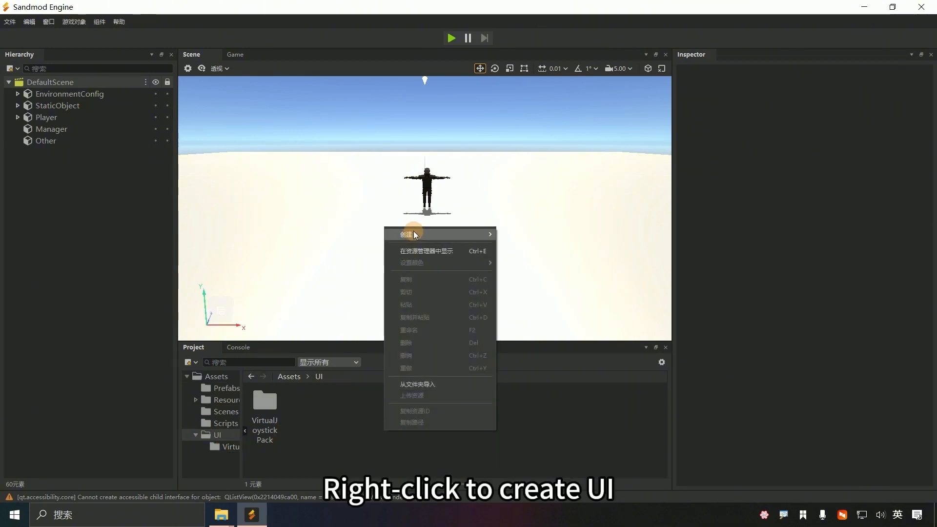
pyautogui.moveTo(414, 234)
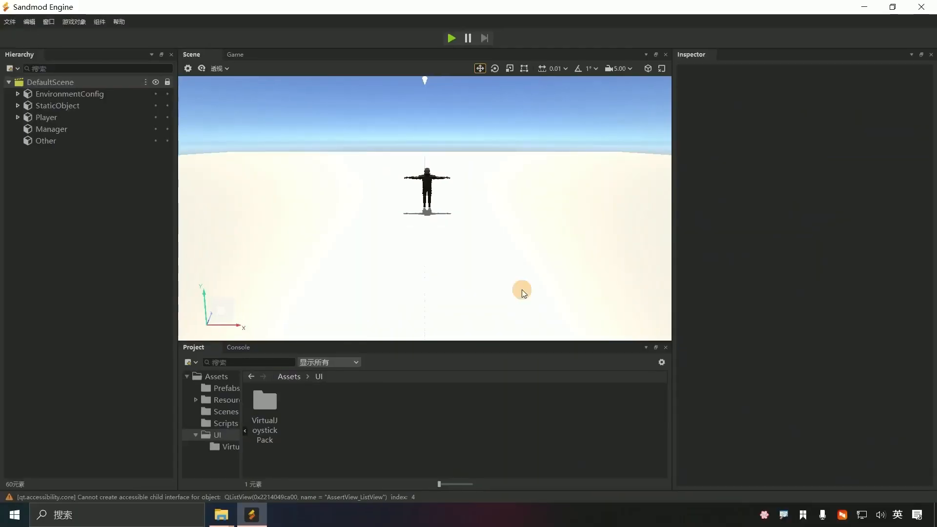
pyautogui.rightClick(355, 440)
pyautogui.moveTo(431, 249)
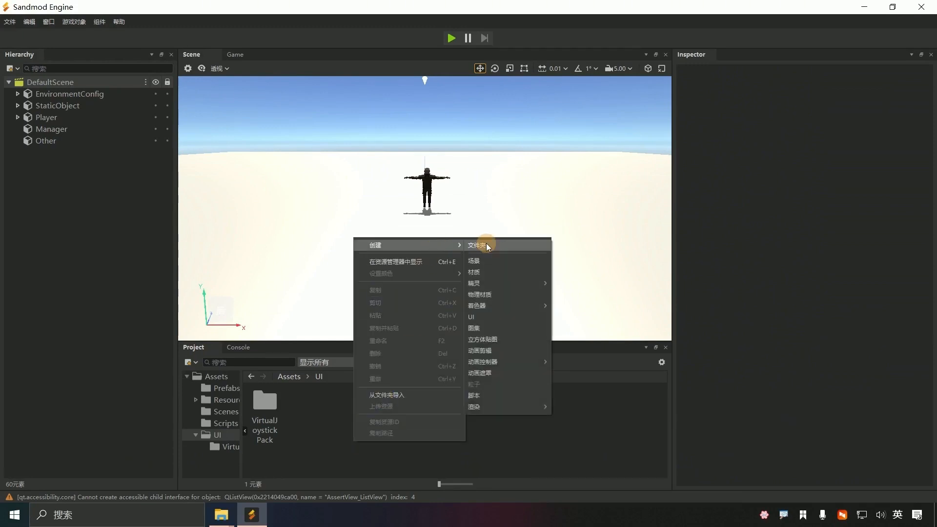
pyautogui.click(477, 316)
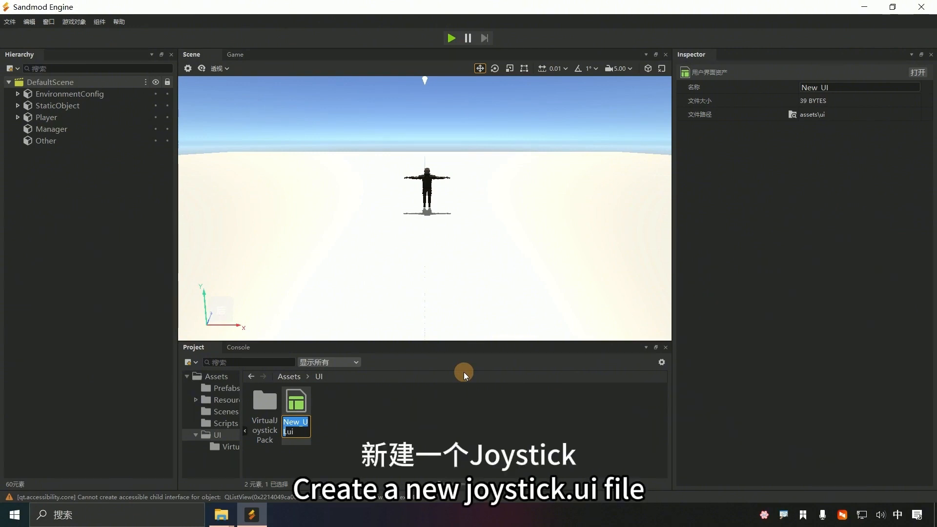
pyautogui.write('Joystick')
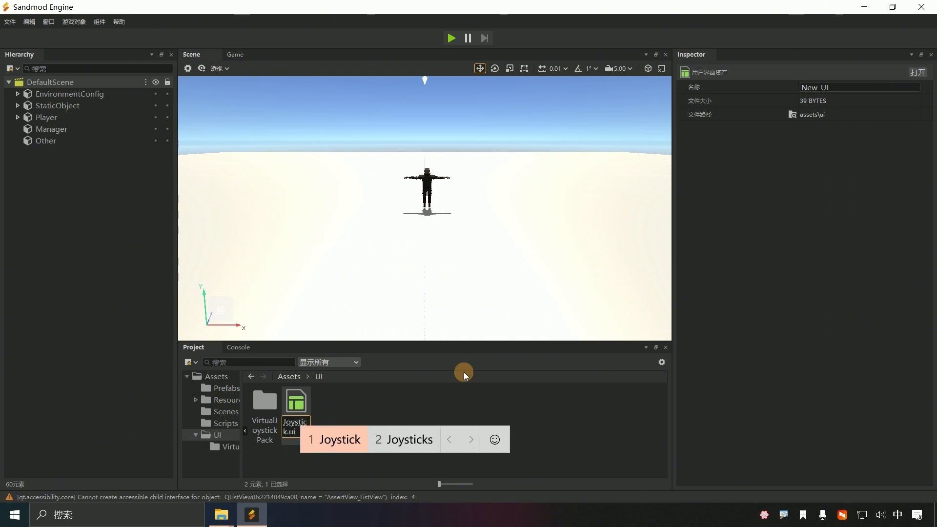
pyautogui.press('space')
pyautogui.press('Return')
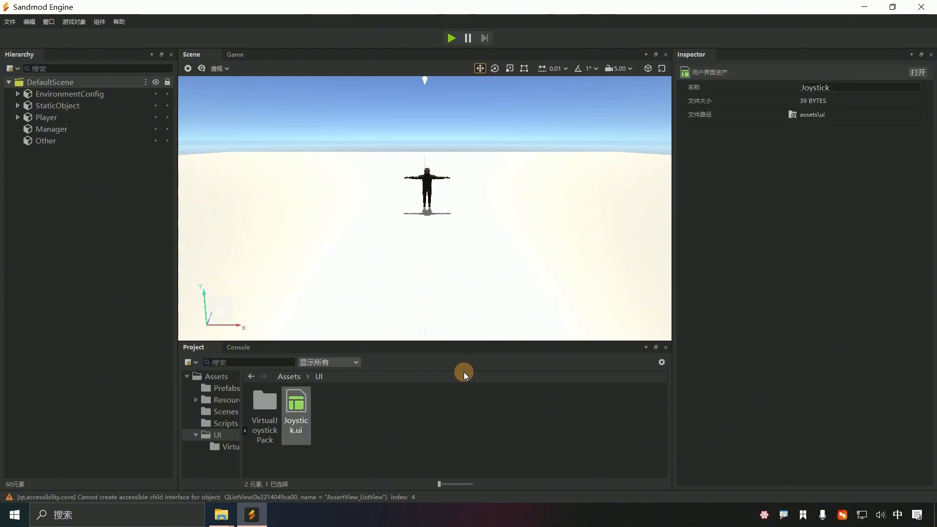
# Open Joystick.ui for editing and set its canvas resolution to 1920:1080
pyautogui.doubleClick(301, 404)
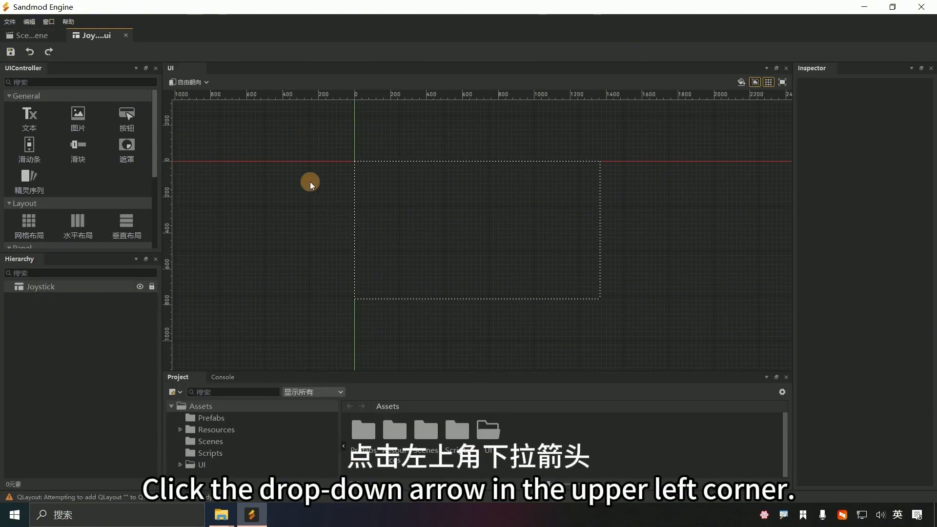
pyautogui.click(207, 82)
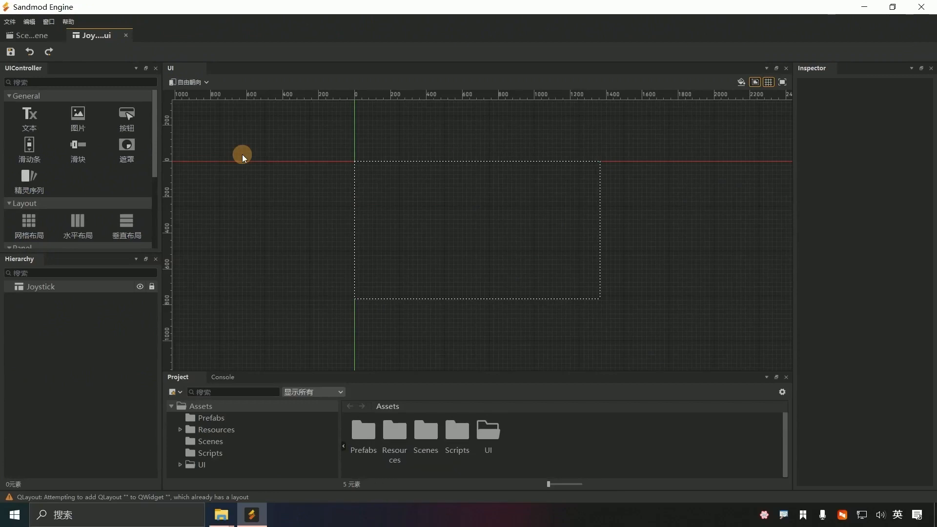
pyautogui.click(198, 82)
pyautogui.click(242, 127)
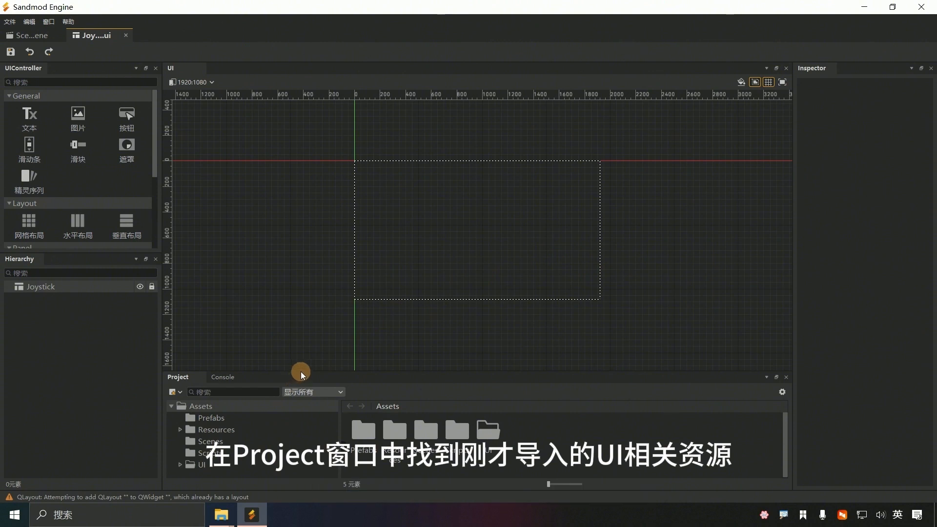
# Enlarge the project asset area and open the Assets/UI/VirtualJoystickPack folder
pyautogui.click(200, 465)
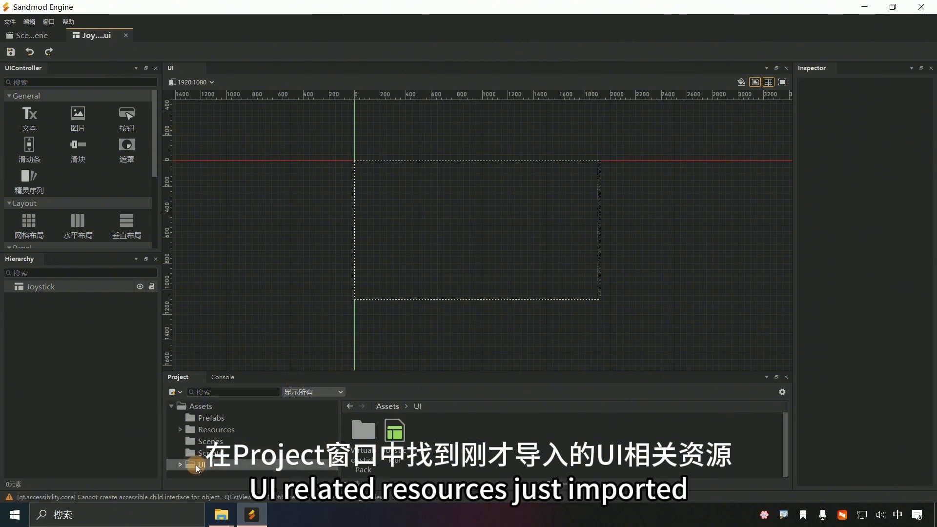
pyautogui.click(180, 465)
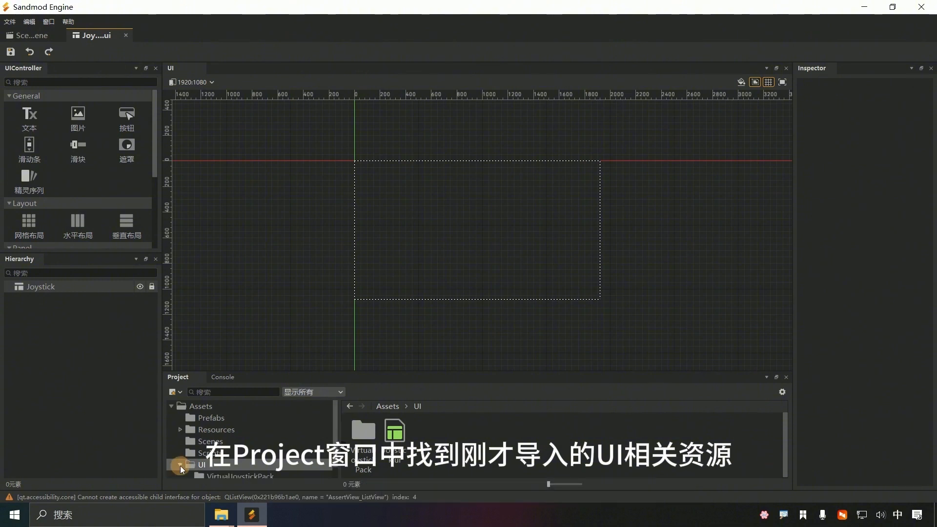
pyautogui.click(435, 381)
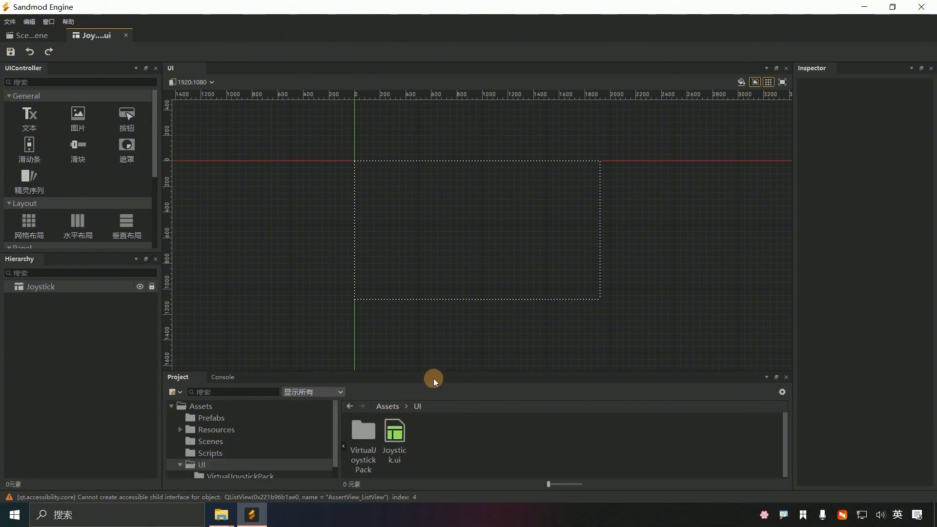
pyautogui.moveTo(435, 371); pyautogui.dragTo(435, 306)
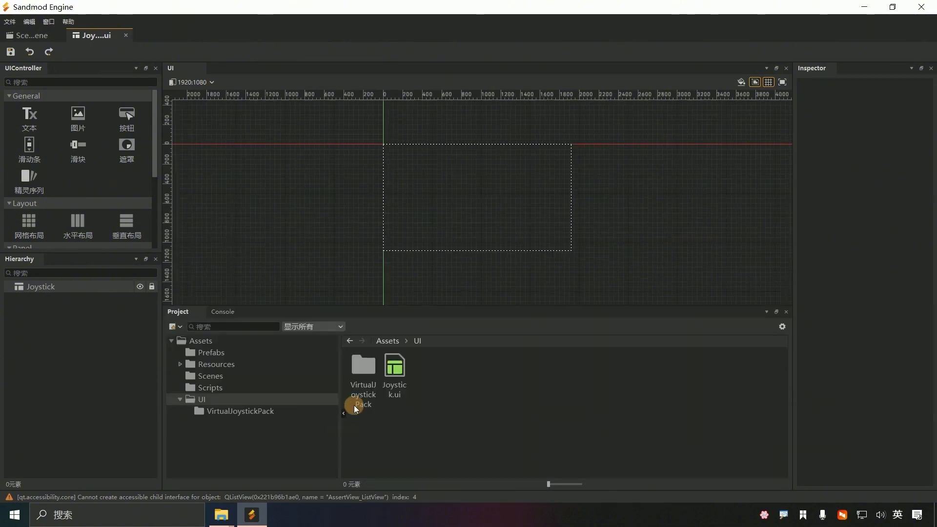
pyautogui.doubleClick(353, 404)
pyautogui.click(569, 425)
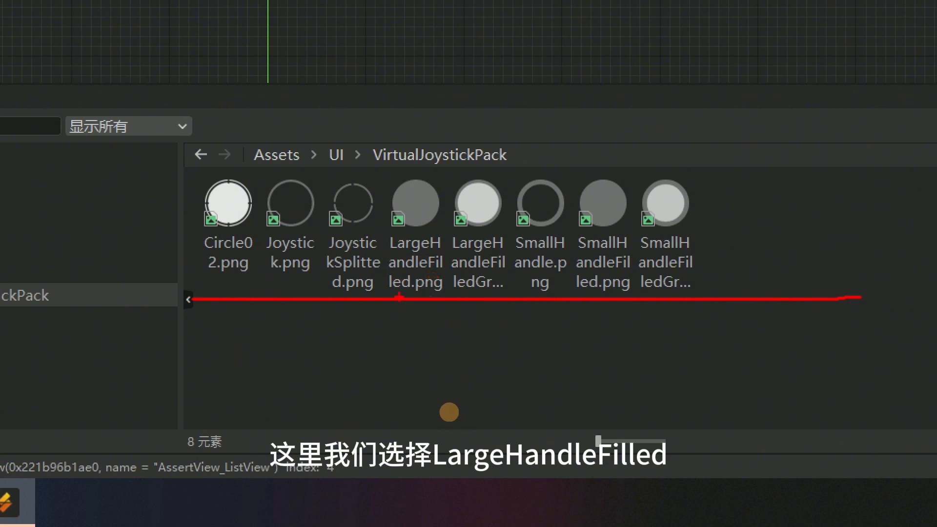
# Place LargeHandleFilled.png as an image in the lower-left part of the canvas, at about X -651, Y 196
pyautogui.moveTo(400, 293)
pyautogui.mouseDown()
pyautogui.moveTo(400, 331)
pyautogui.moveTo(464, 267)
pyautogui.mouseUp()
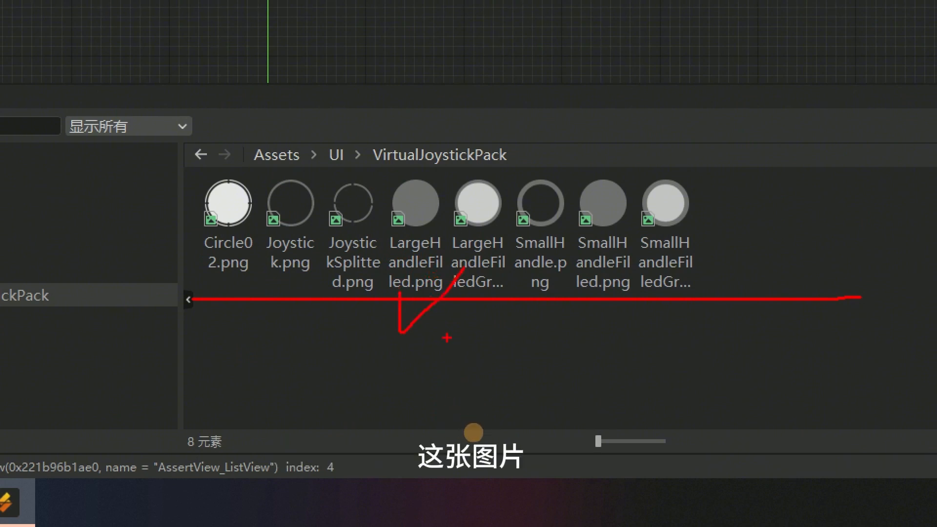
pyautogui.press('Escape')
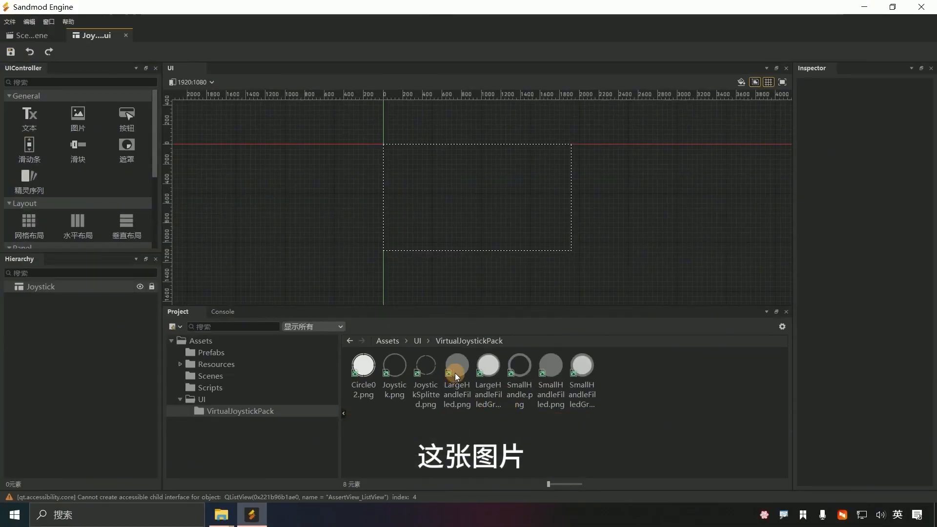
pyautogui.moveTo(458, 367)
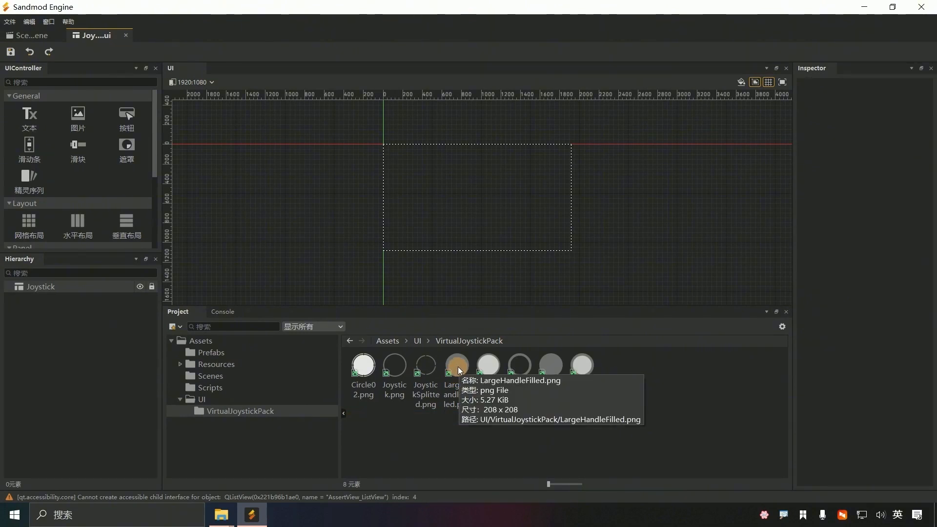
pyautogui.moveTo(458, 367); pyautogui.dragTo(414, 217)
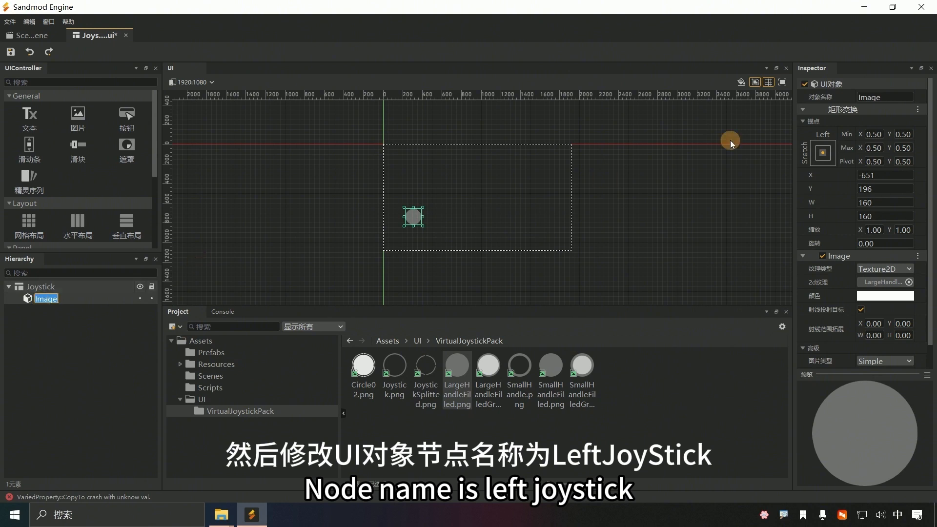
# Rename the new image object in the Joystick hierarchy to LeftJoyStick
pyautogui.write('l')
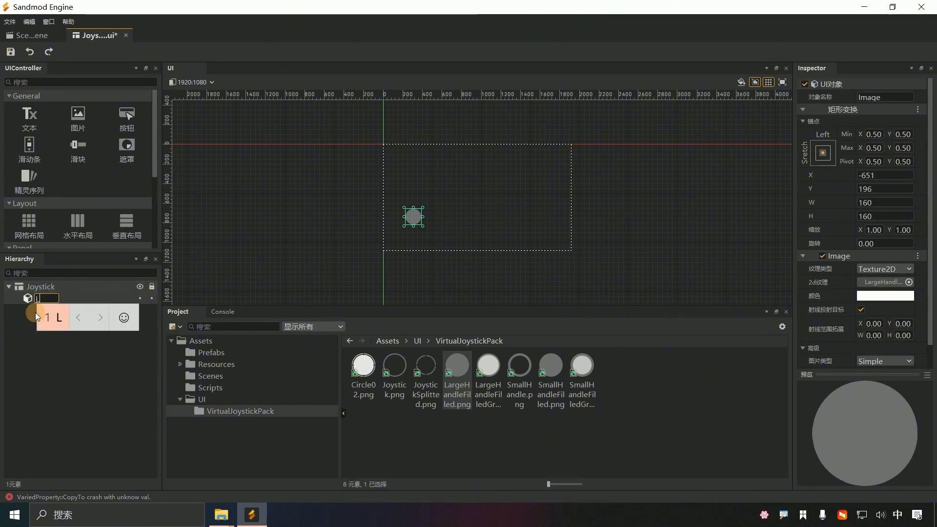
pyautogui.write('eftjoystick')
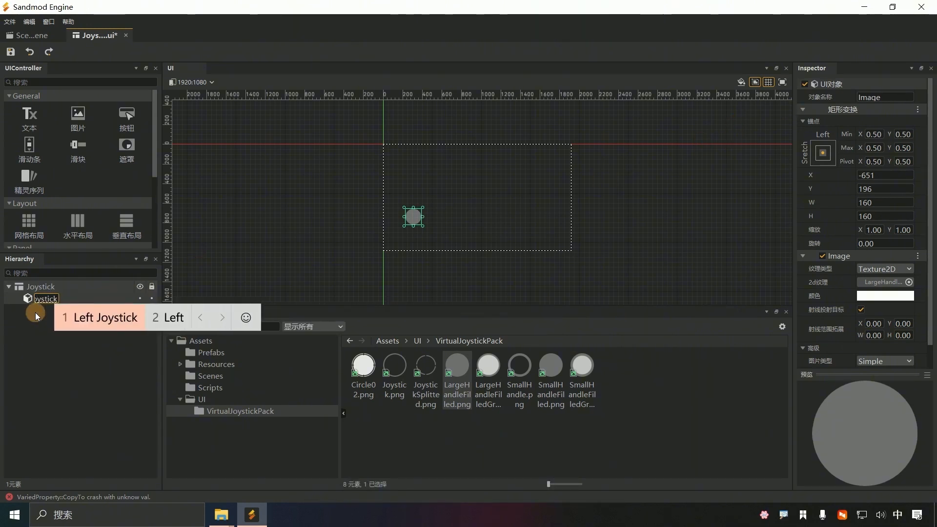
pyautogui.press('Left')
pyautogui.press('BackSpace')
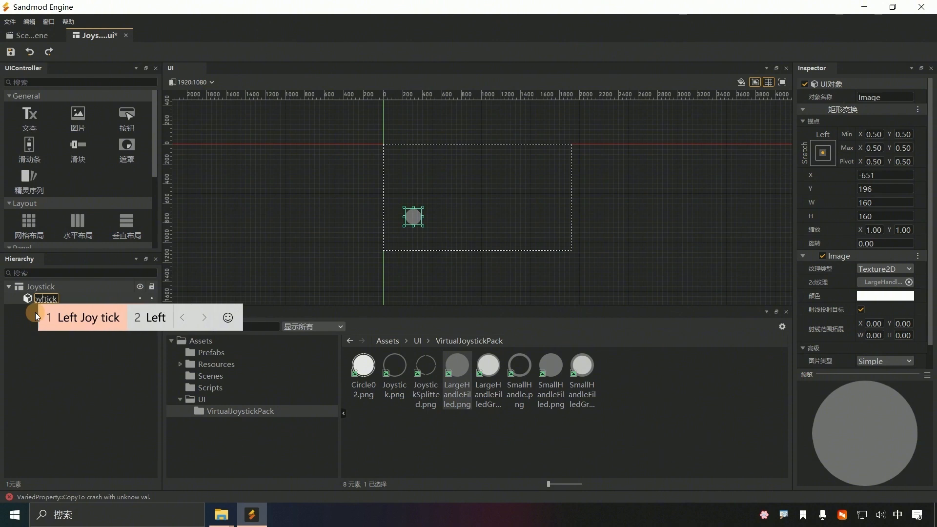
pyautogui.write('S')
pyautogui.press('Return')
pyautogui.press('Return')
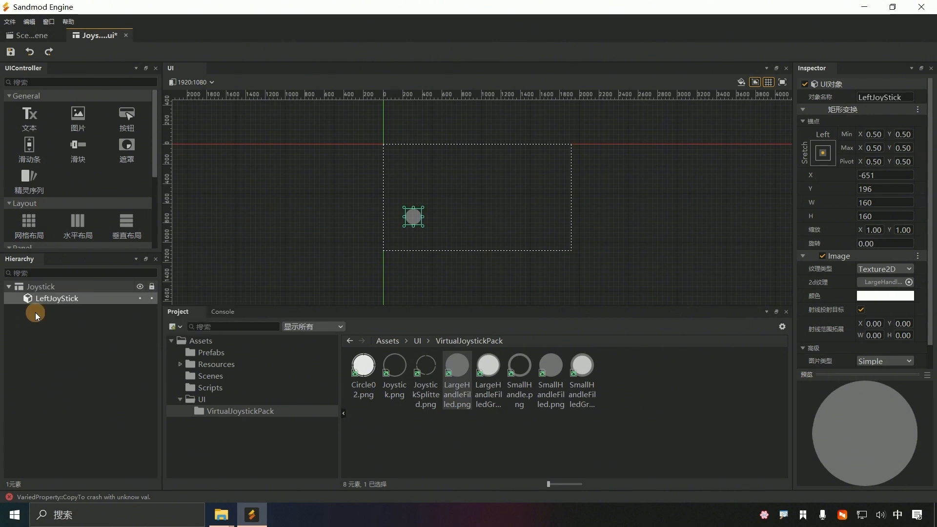
# Set the LeftJoyStick image's width and height to 300 each and save Joystick.ui
pyautogui.click(878, 99)
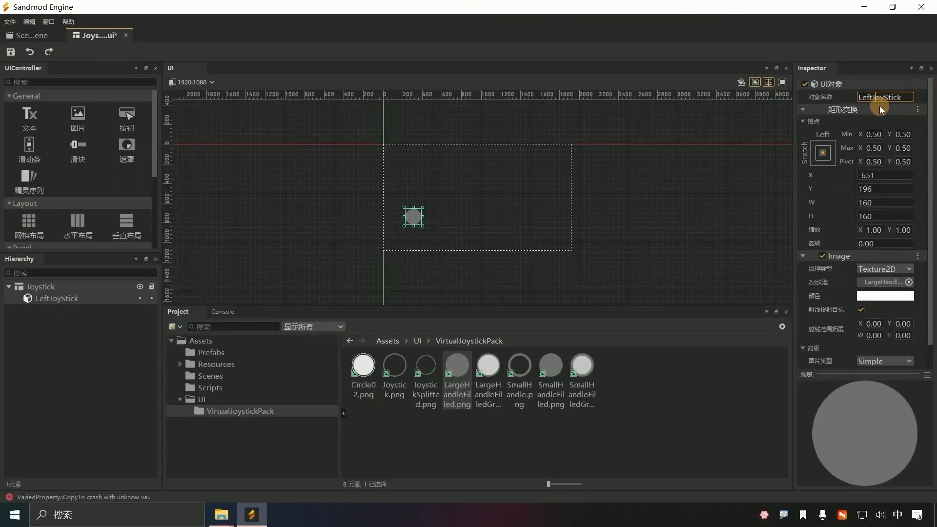
pyautogui.doubleClick(877, 206)
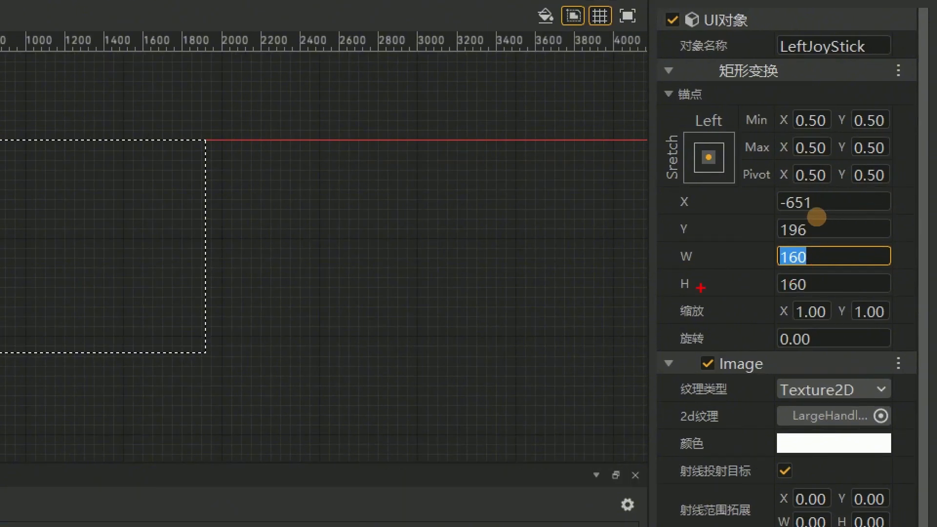
pyautogui.moveTo(668, 247)
pyautogui.mouseDown()
pyautogui.moveTo(708, 303)
pyautogui.moveTo(675, 243)
pyautogui.mouseUp()
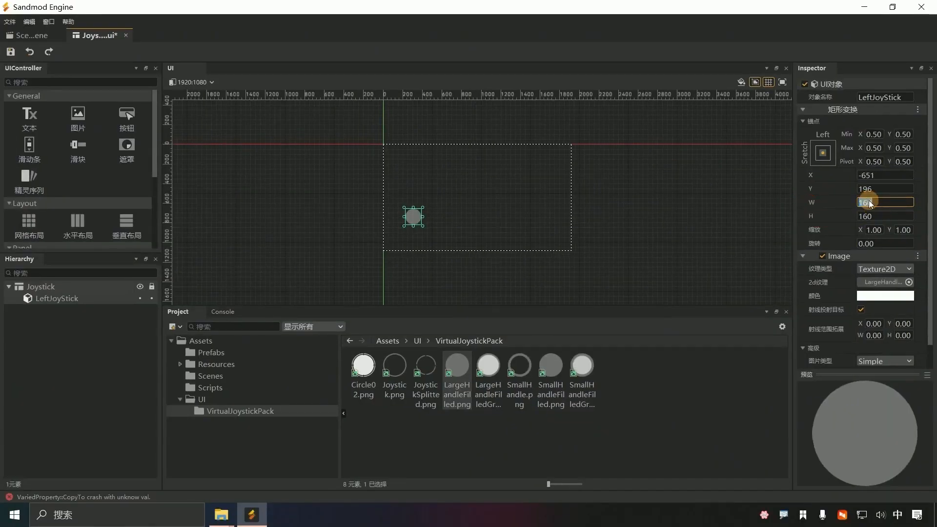
pyautogui.write('300')
pyautogui.click(876, 215)
pyautogui.write('3')
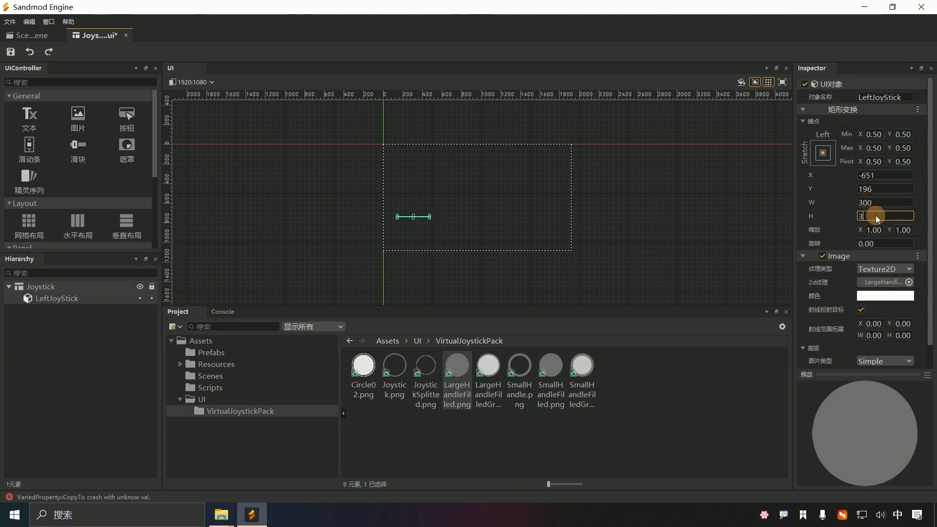
pyautogui.write('00')
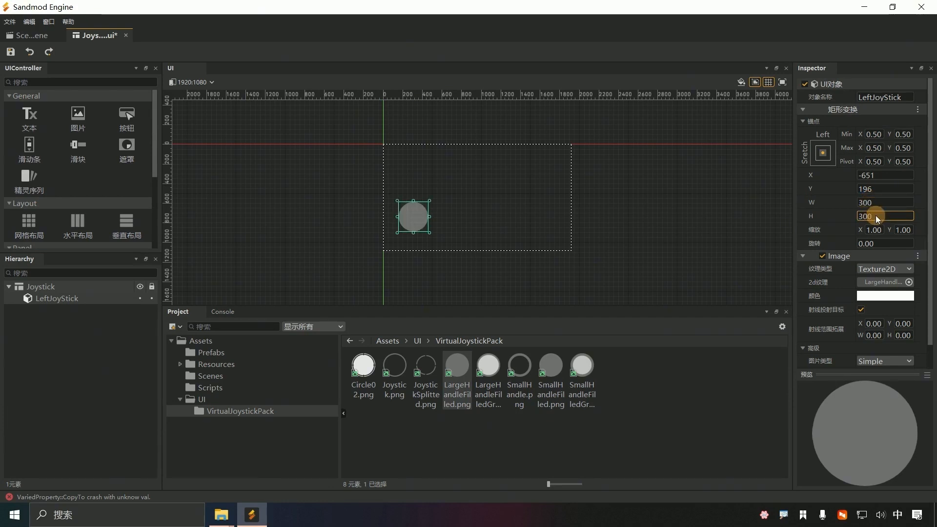
pyautogui.press('Return')
pyautogui.press('shift')
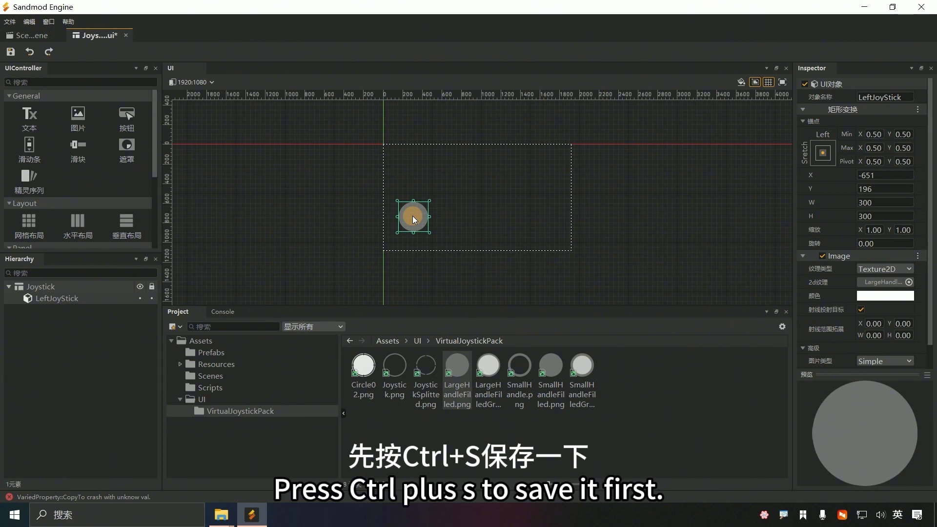
pyautogui.hotkey('ctrl', 's')
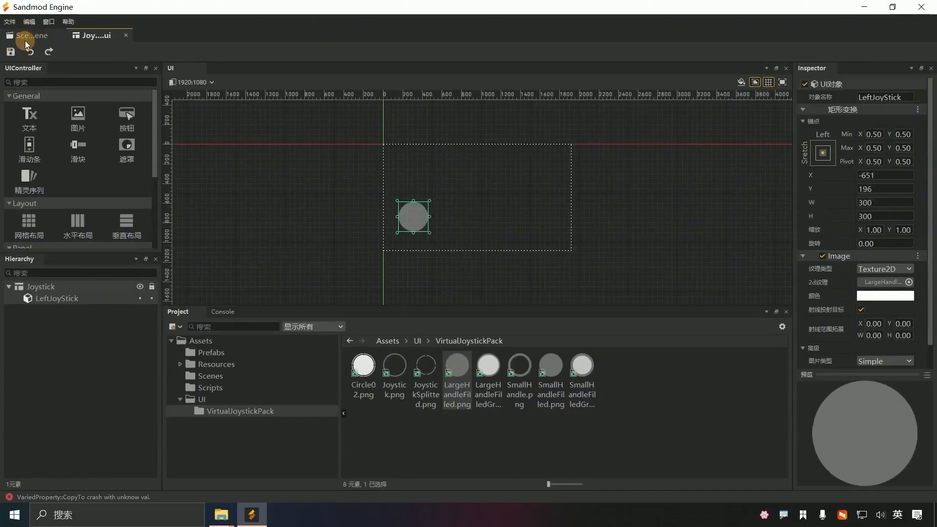
# Add Joystick.ui from Assets/UI to DefaultScene as a child of the Manager node and run the scene
pyautogui.click(30, 43)
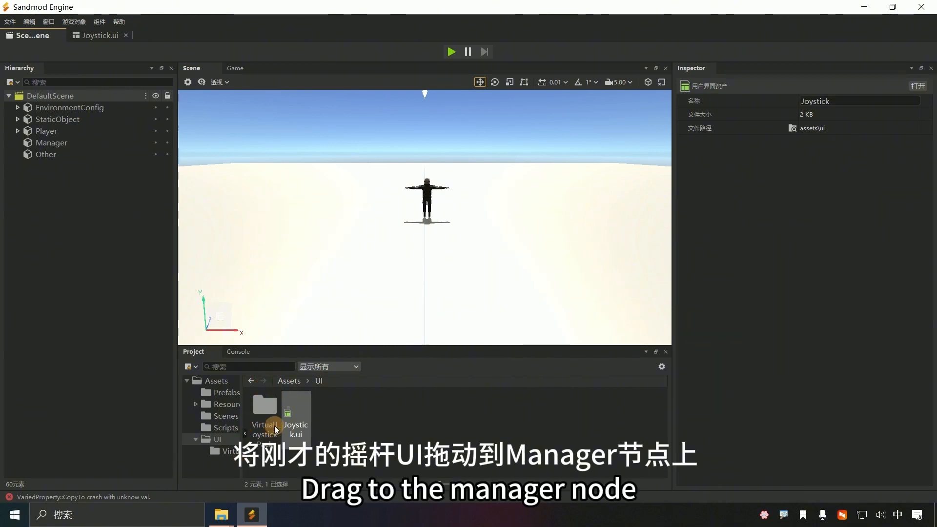
pyautogui.moveTo(294, 415); pyautogui.dragTo(63, 144)
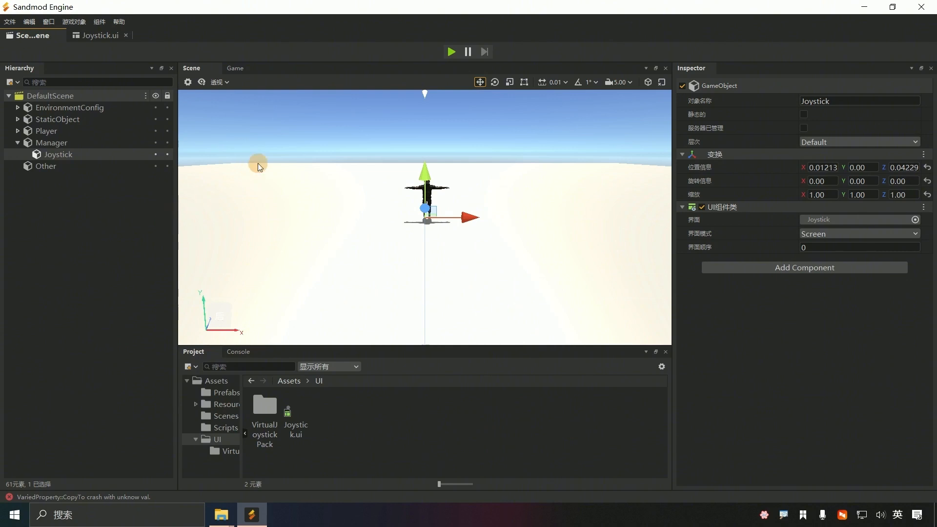
pyautogui.click(451, 52)
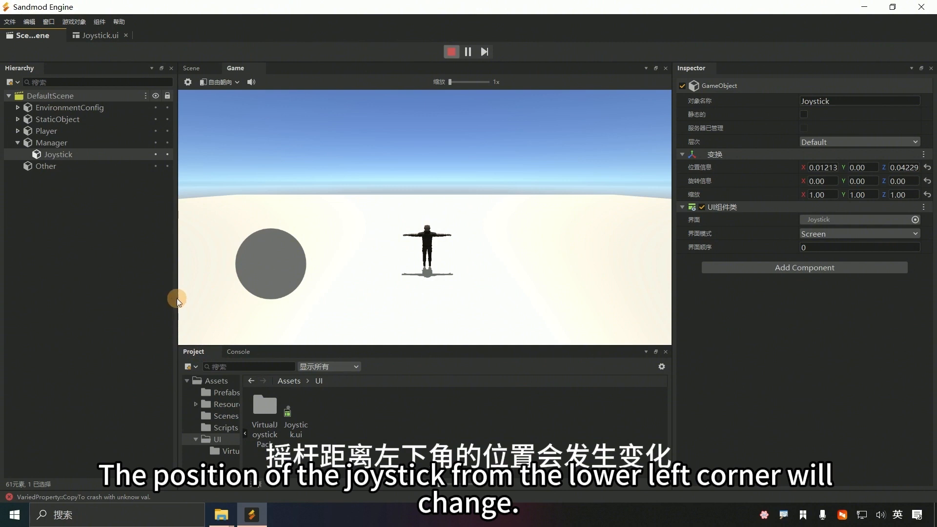
# Resize the running game view in width and height to examine the joystick's placement at different screen sizes
pyautogui.moveTo(176, 299); pyautogui.dragTo(340, 293)
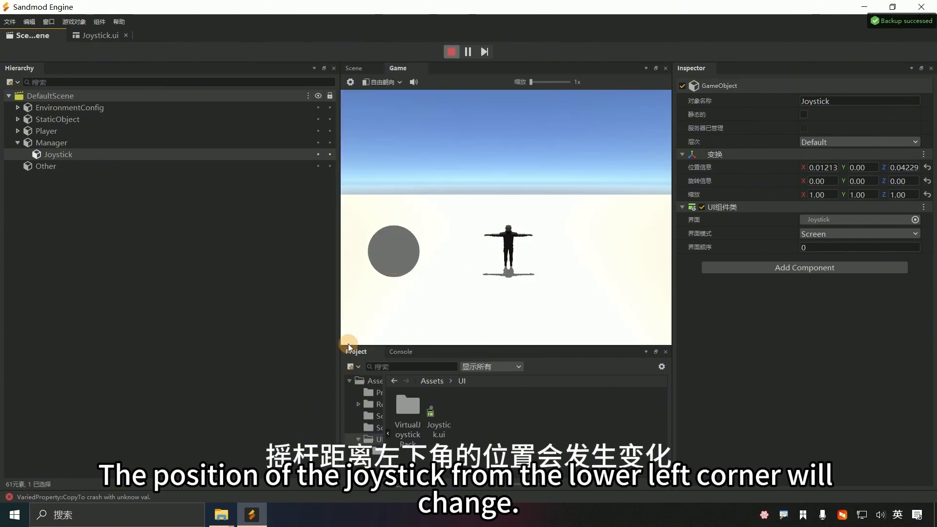
pyautogui.moveTo(348, 344); pyautogui.dragTo(490, 223)
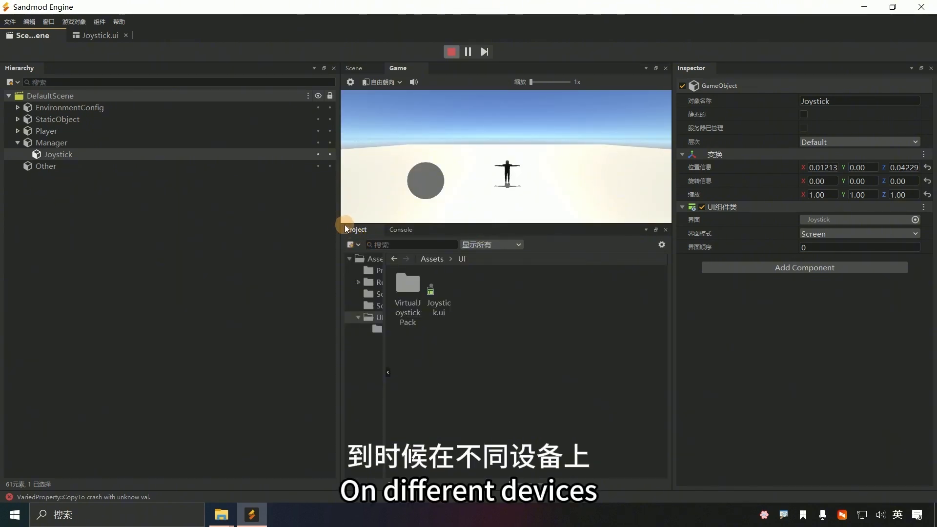
pyautogui.moveTo(345, 224); pyautogui.dragTo(333, 343)
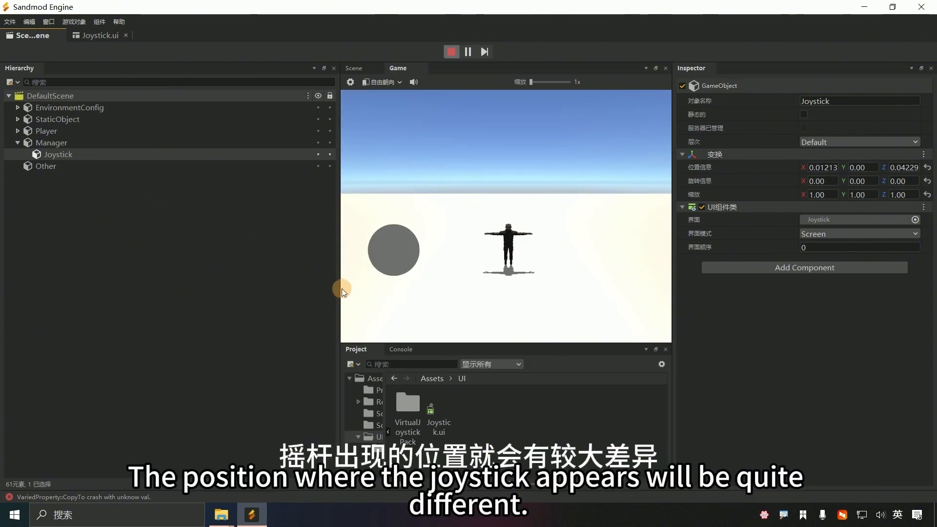
pyautogui.moveTo(340, 289); pyautogui.dragTo(212, 303)
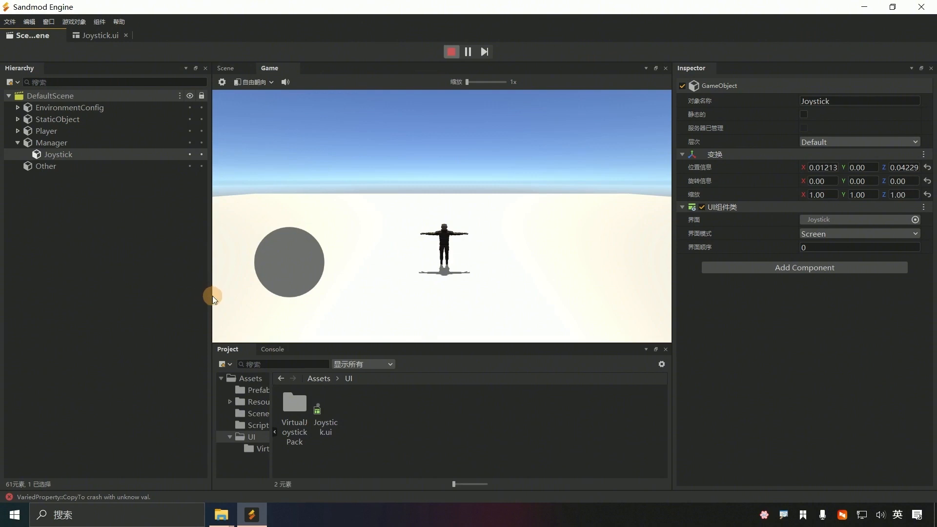
pyautogui.moveTo(210, 294); pyautogui.dragTo(100, 305)
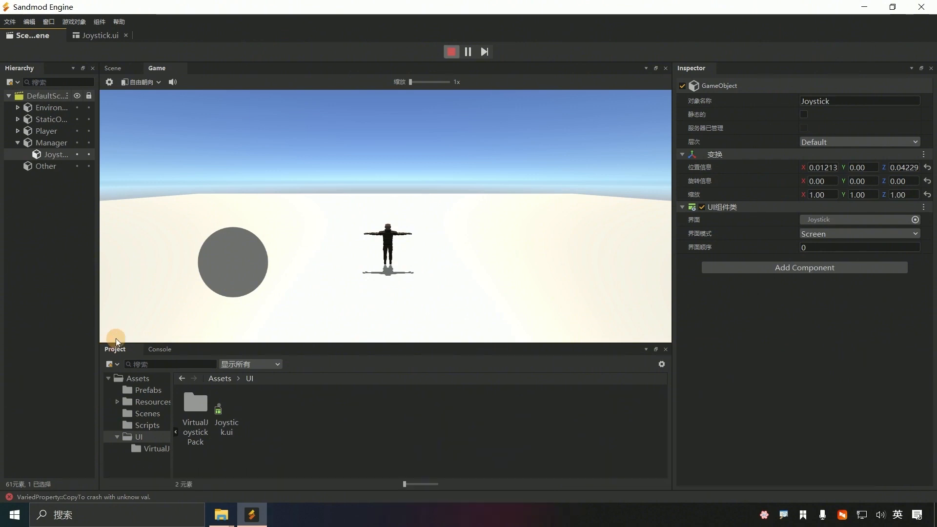
# Return to Joystick.ui and set LeftJoyStick's anchor preset to the canvas's bottom-left corner
pyautogui.click(98, 36)
pyautogui.click(387, 199)
pyautogui.click(768, 207)
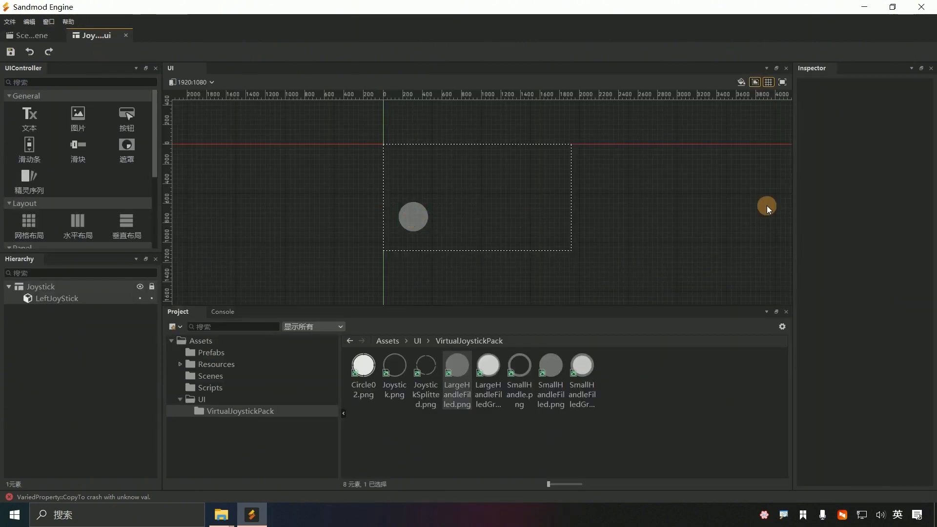
pyautogui.click(416, 222)
pyautogui.click(835, 154)
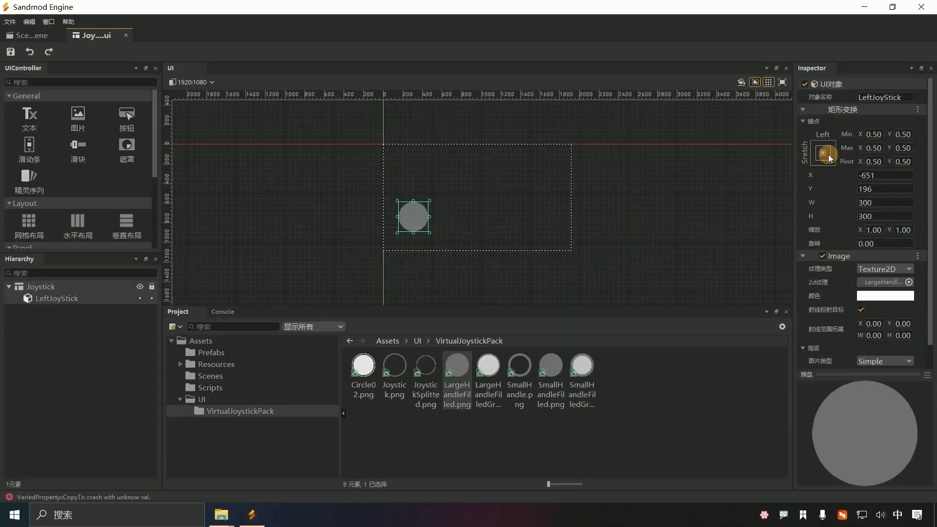
pyautogui.click(708, 255)
pyautogui.click(426, 280)
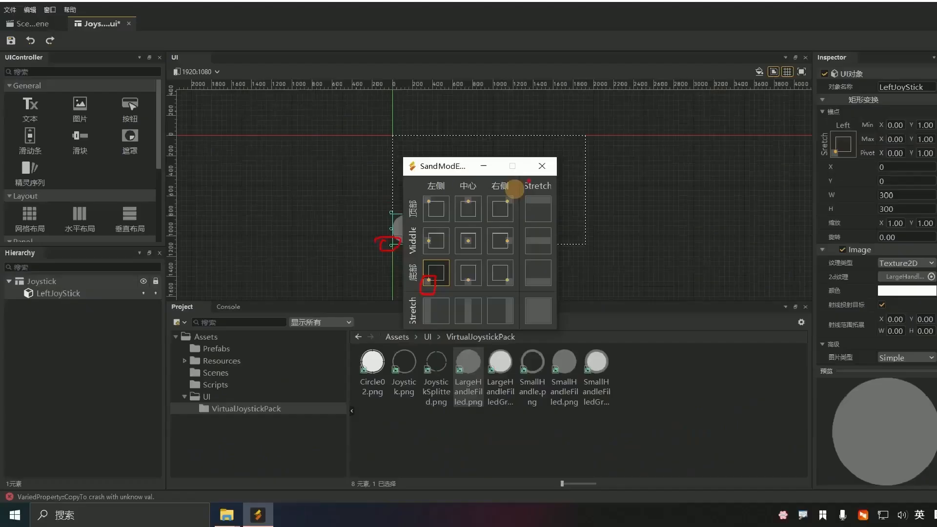
pyautogui.click(843, 146)
pyautogui.moveTo(441, 163); pyautogui.dragTo(503, 108)
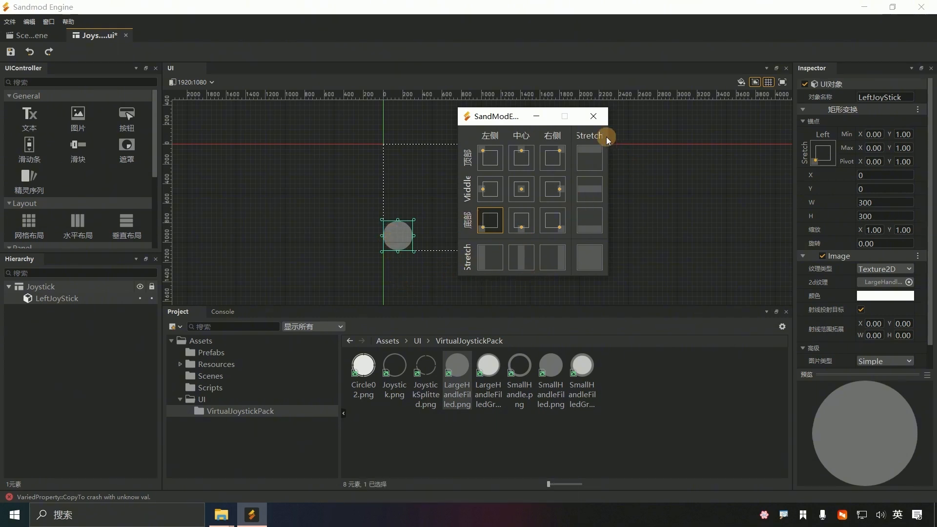
pyautogui.click(594, 118)
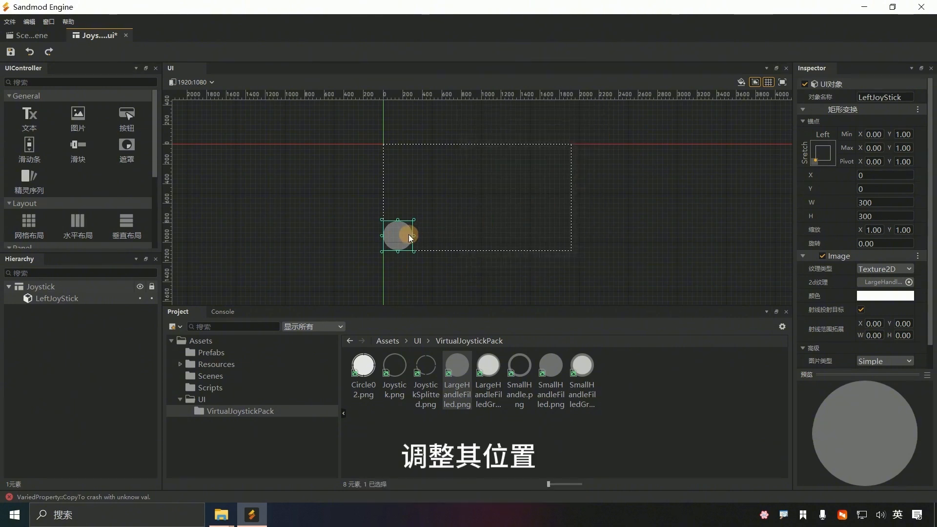
# Move LeftJoyStick inward from the canvas's lower-left corner to about X 233, Y -174 and save the UI
pyautogui.moveTo(406, 235); pyautogui.dragTo(427, 226)
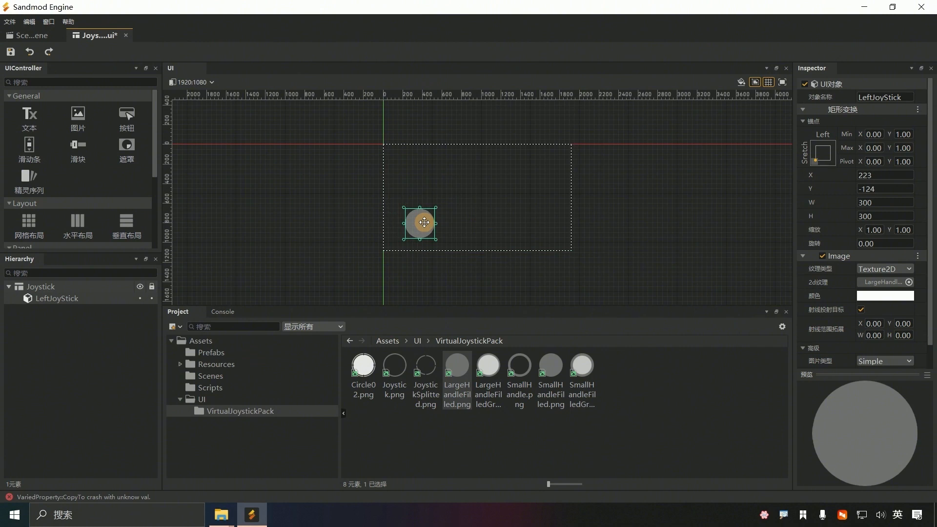
pyautogui.moveTo(425, 222); pyautogui.dragTo(425, 218)
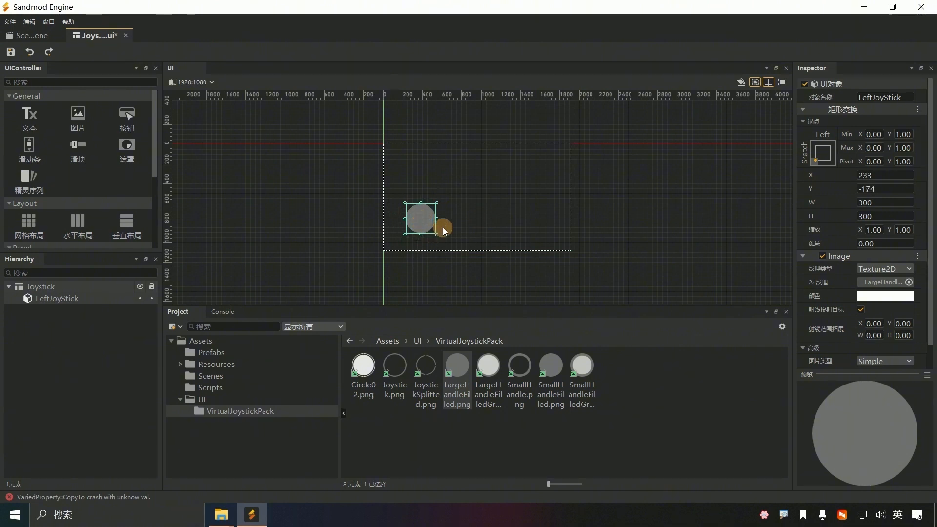
pyautogui.hotkey('ctrl', 's')
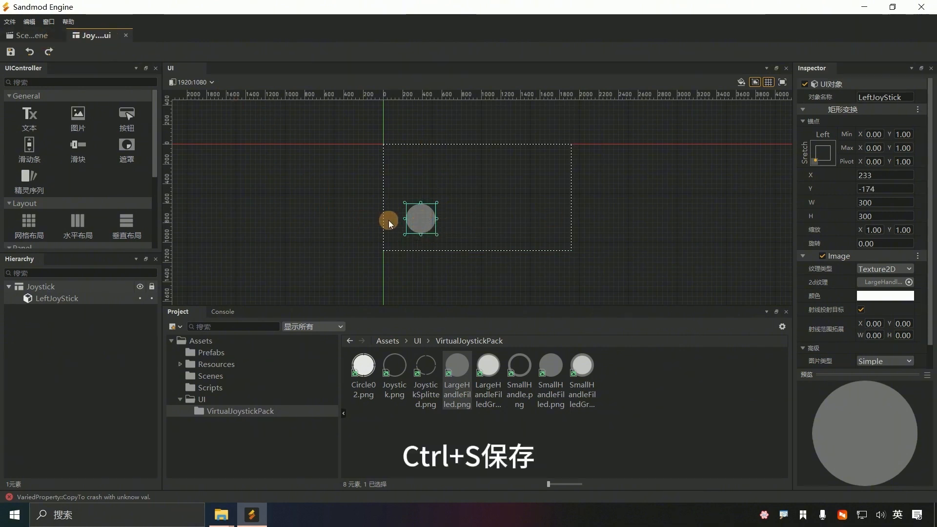
# Run the scene again and vary the game view's width and height to check the corner-anchored joystick's placement
pyautogui.click(33, 37)
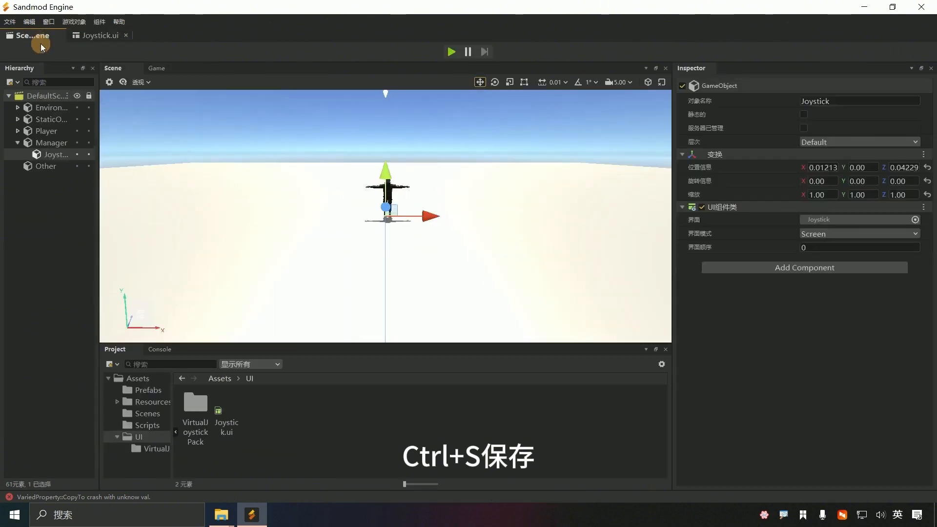
pyautogui.click(452, 53)
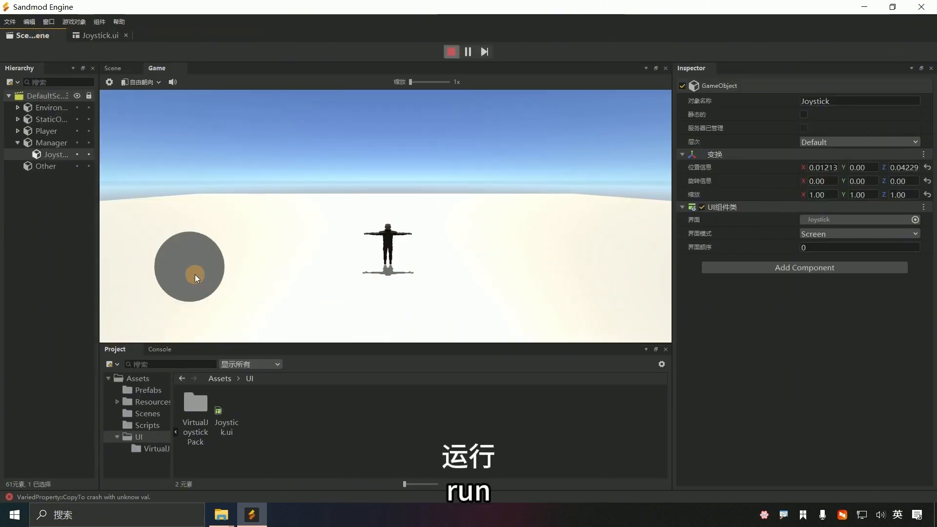
pyautogui.moveTo(196, 277); pyautogui.dragTo(435, 281)
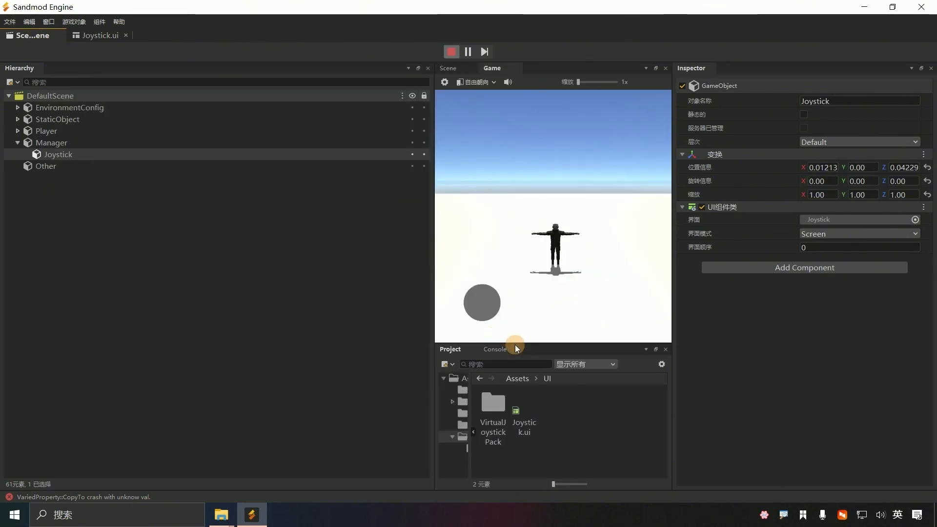
pyautogui.moveTo(515, 347); pyautogui.dragTo(535, 267)
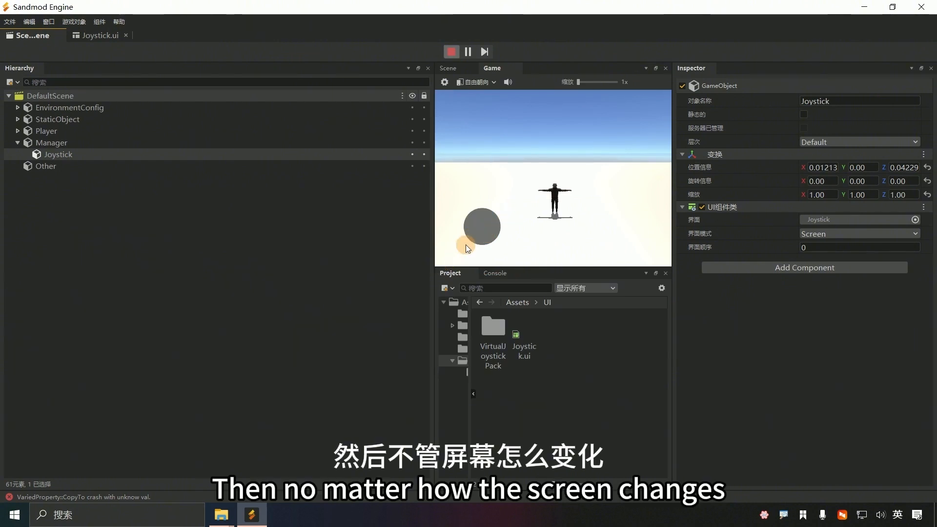
pyautogui.moveTo(480, 231); pyautogui.dragTo(484, 222)
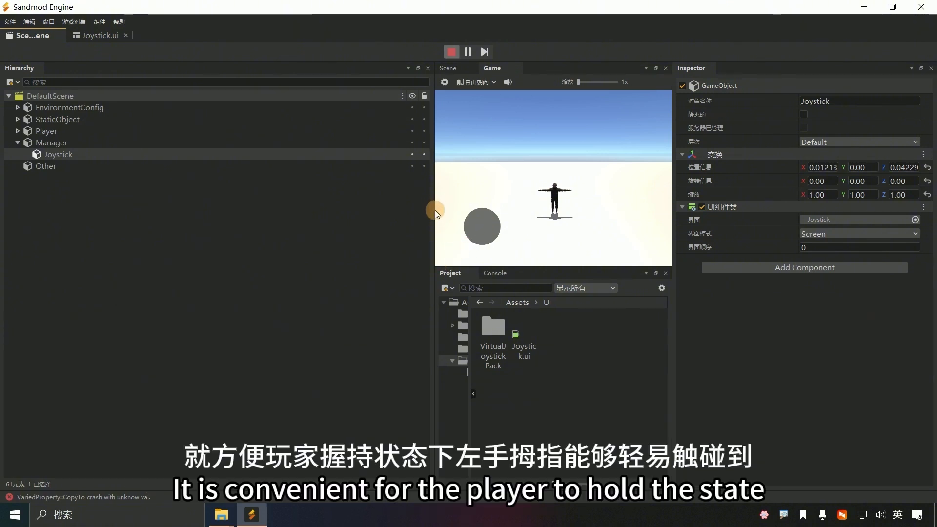
pyautogui.moveTo(435, 211); pyautogui.dragTo(212, 214)
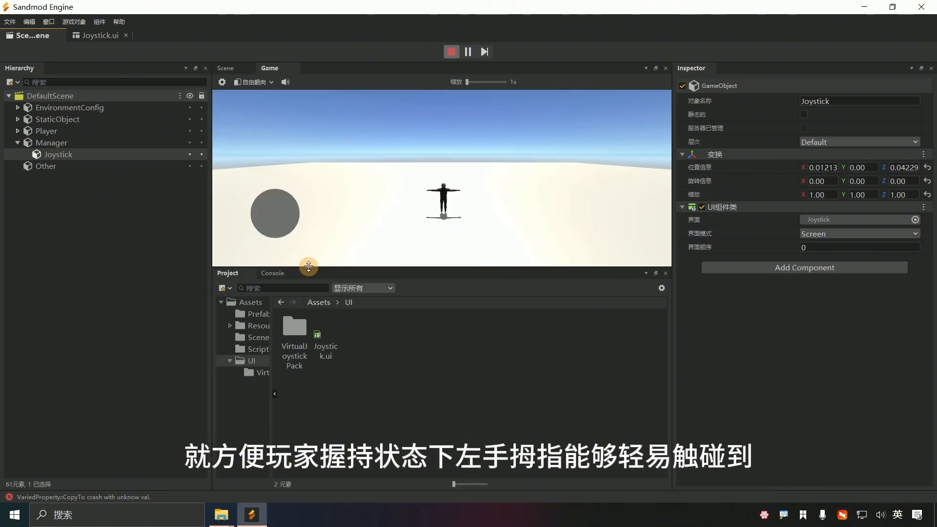
pyautogui.moveTo(309, 266); pyautogui.dragTo(309, 302)
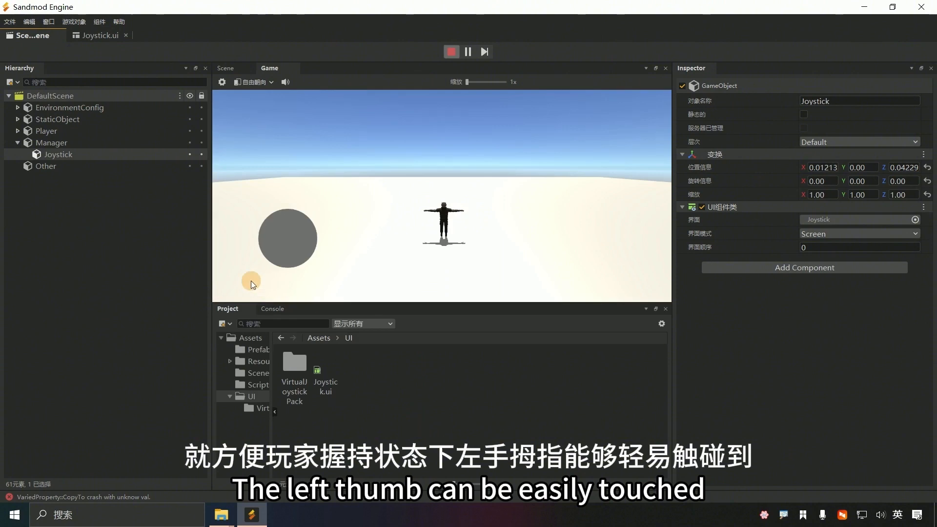
pyautogui.moveTo(300, 230); pyautogui.dragTo(291, 233)
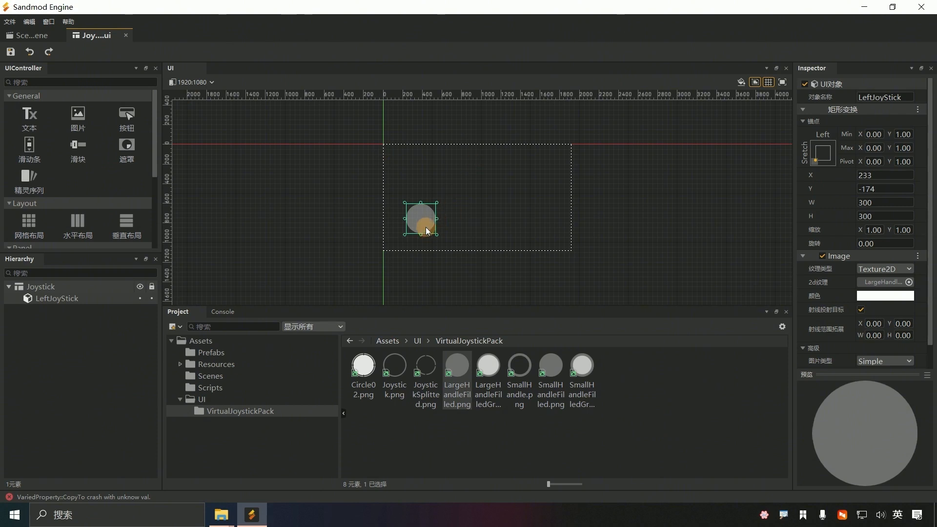
# Set LeftJoyStick's position in Joystick.ui to X 100, Y -100 and save the UI
pyautogui.moveTo(418, 221); pyautogui.dragTo(417, 229)
pyautogui.click(889, 175)
pyautogui.write('100')
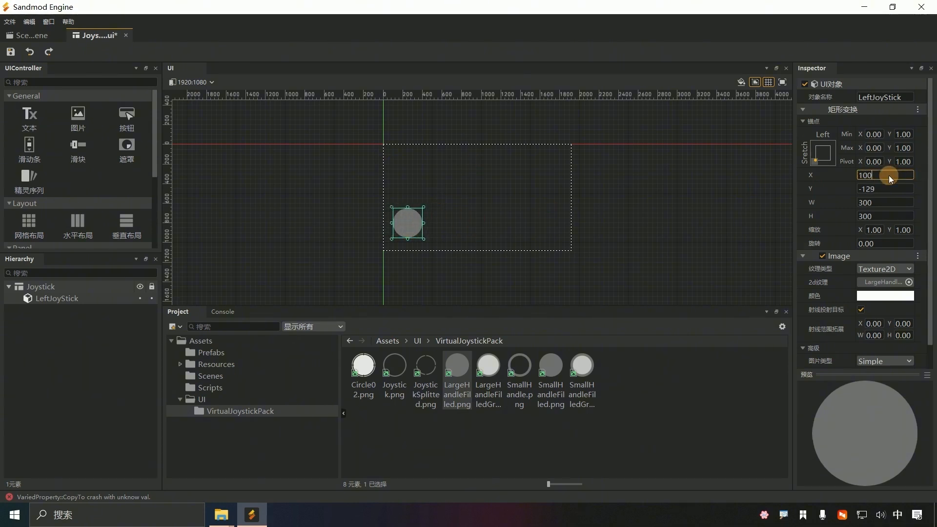
pyautogui.click(884, 189)
pyautogui.write('-100')
pyautogui.press('Return')
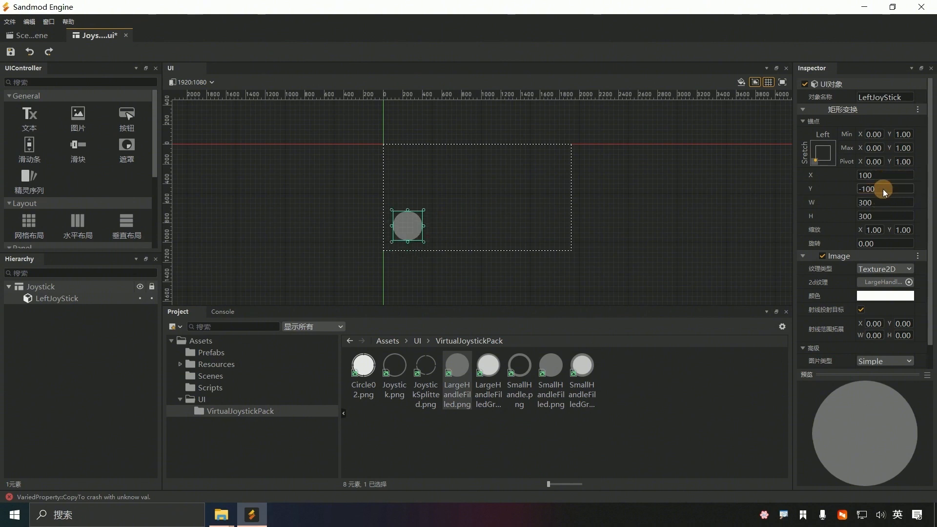
pyautogui.hotkey('ctrl', 's')
# Run the scene to check the joystick's distance from the game view's lower-left corner
pyautogui.click(42, 37)
pyautogui.click(459, 54)
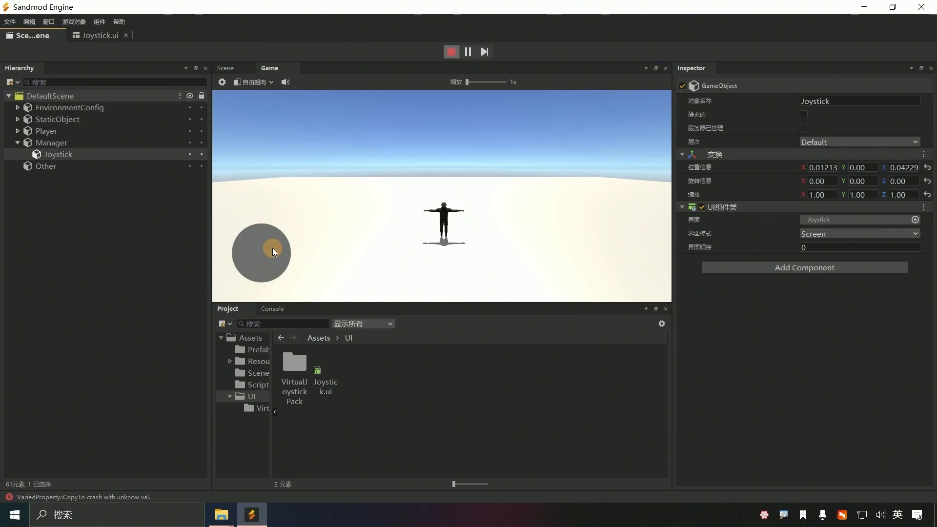
pyautogui.moveTo(273, 248); pyautogui.dragTo(213, 261)
pyautogui.press('shift')
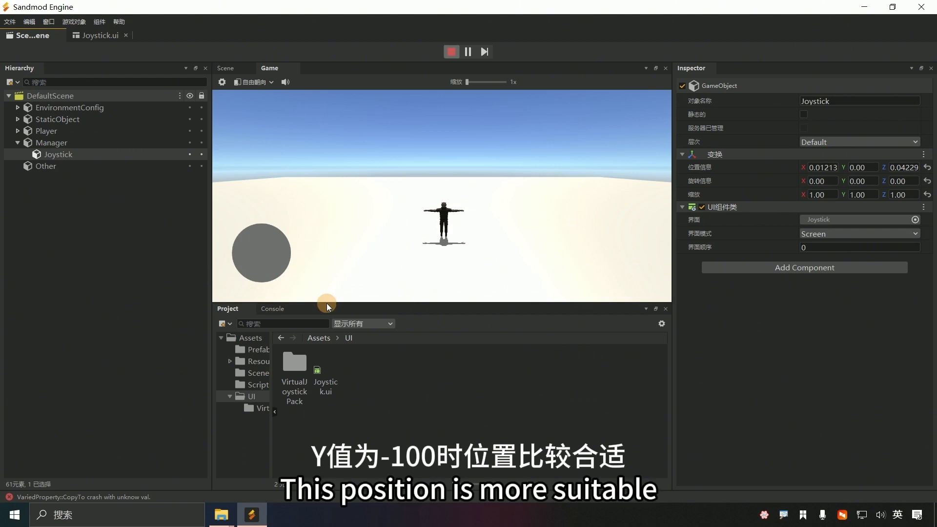
# Reduce the running game view's height and widen it to check that the joystick keeps its lower-left placement
pyautogui.moveTo(327, 303); pyautogui.dragTo(350, 244)
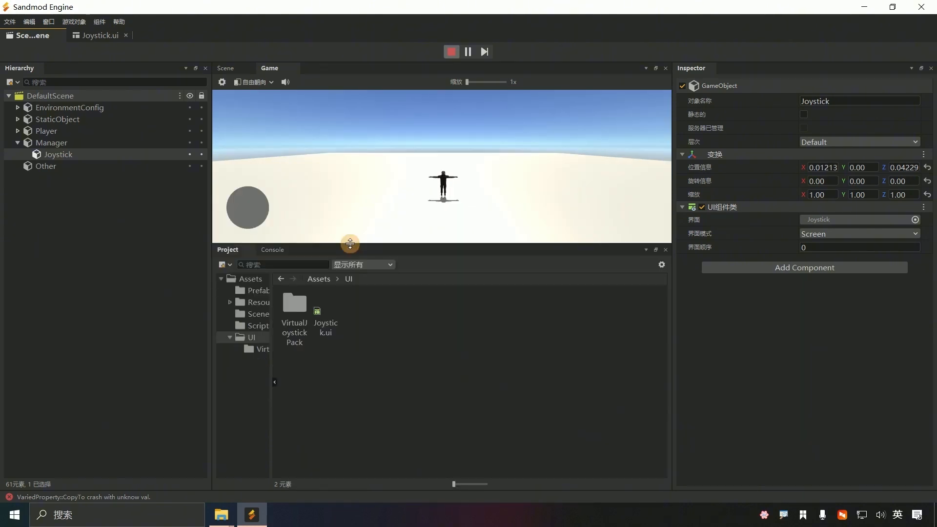
pyautogui.moveTo(211, 252); pyautogui.dragTo(178, 253)
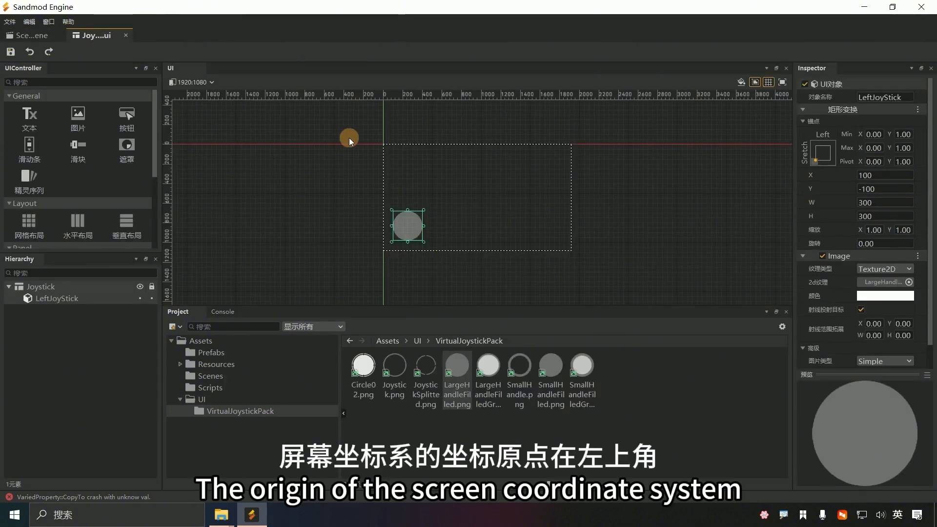
# Start a screen capture of about 1339 x 619 px covering the Joystick.ui canvas and LeftJoyStick's transform values
pyautogui.scroll(2, 444, 162)
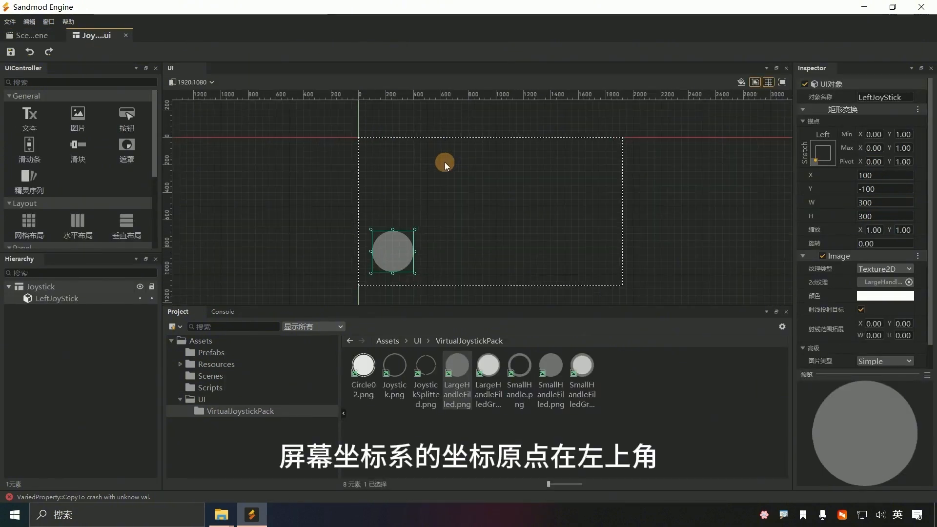
pyautogui.press('F1')
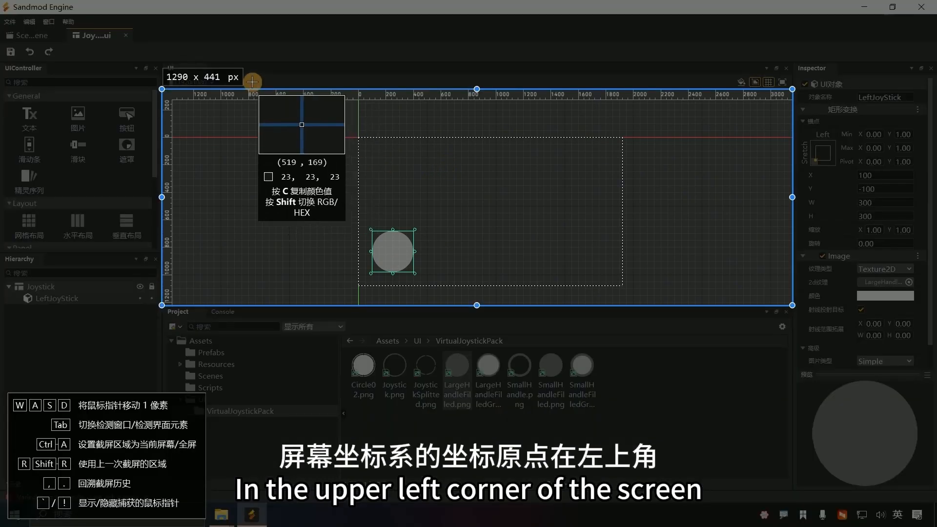
pyautogui.moveTo(254, 68); pyautogui.dragTo(850, 372)
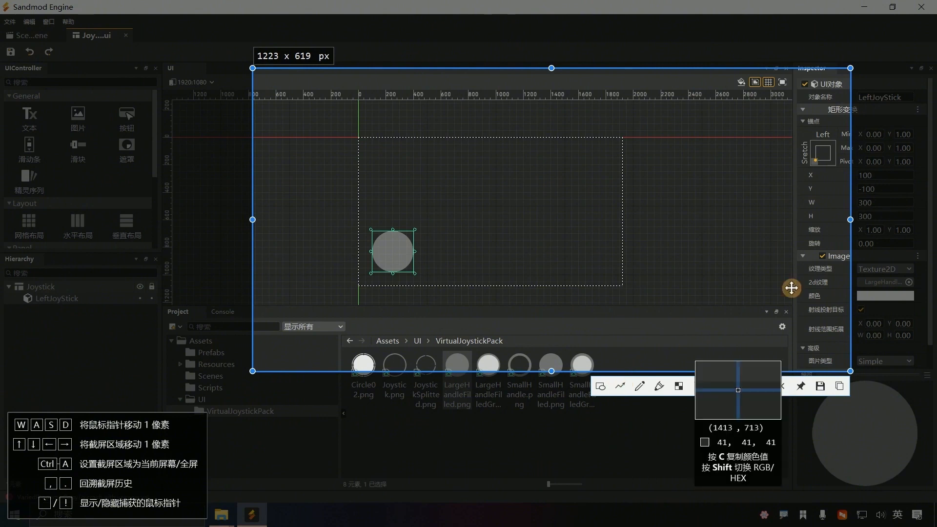
pyautogui.moveTo(851, 216); pyautogui.dragTo(907, 221)
# Draw red arrows on the capture along the canvas's horizontal axis pointing right and its vertical axis pointing down
pyautogui.click(697, 386)
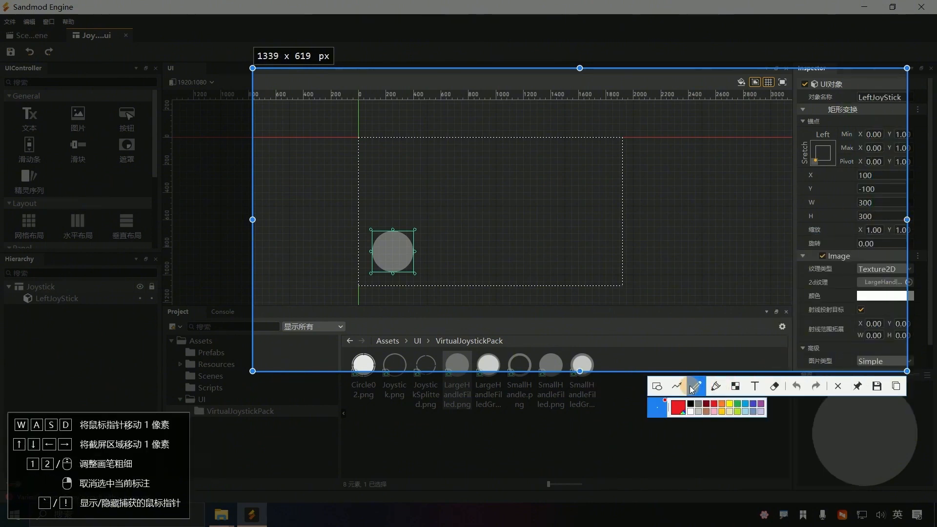
pyautogui.click(677, 386)
pyautogui.moveTo(339, 137)
pyautogui.mouseDown()
pyautogui.moveTo(492, 145)
pyautogui.moveTo(669, 137)
pyautogui.mouseUp()
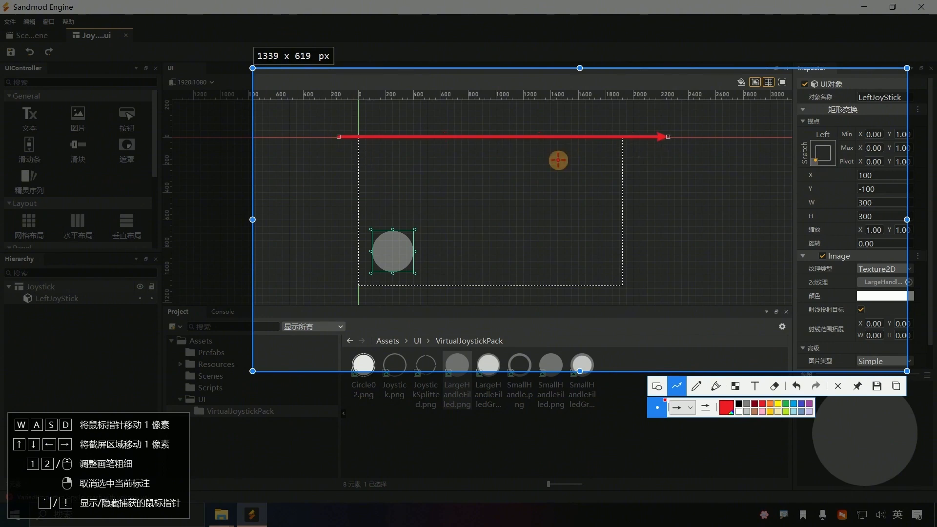
pyautogui.moveTo(358, 108); pyautogui.dragTo(359, 314)
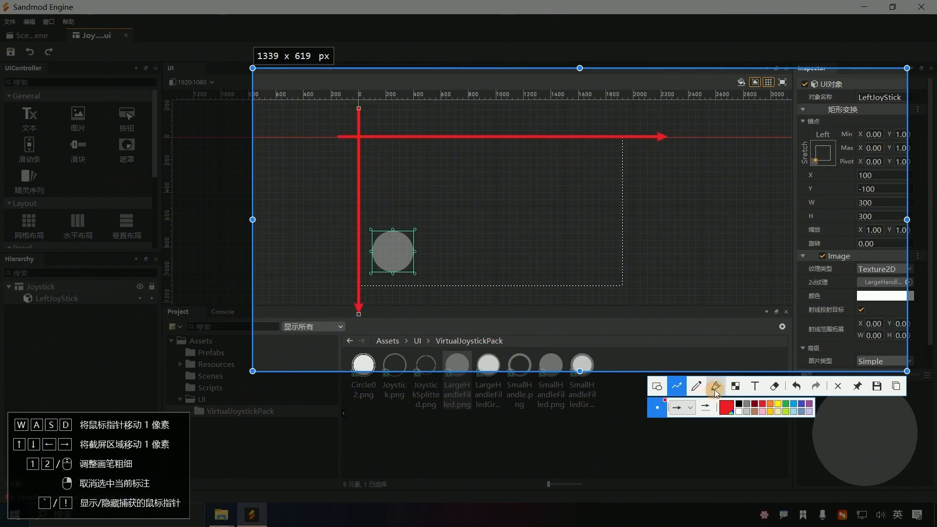
# Label the horizontal arrow X, the vertical arrow Y and the origin O in red text, placing Y close to its arrow
pyautogui.click(755, 387)
pyautogui.click(632, 122)
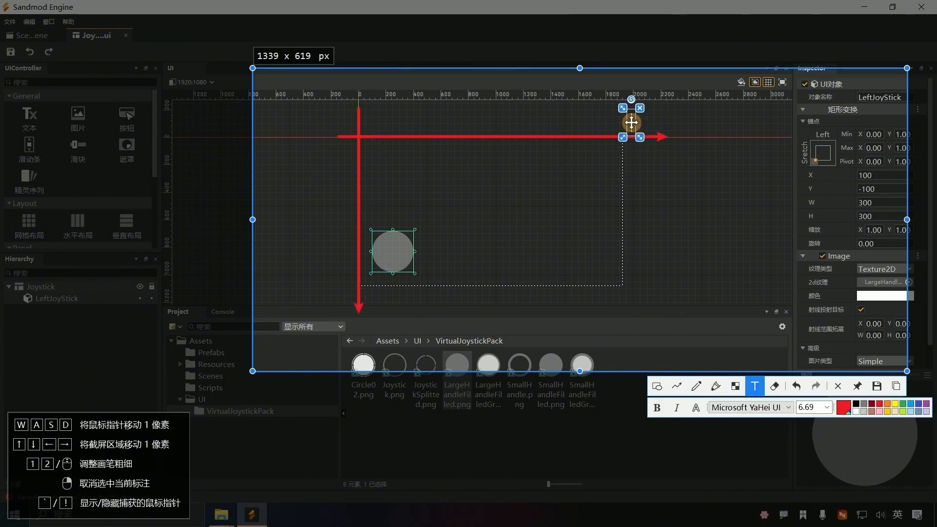
pyautogui.write('x')
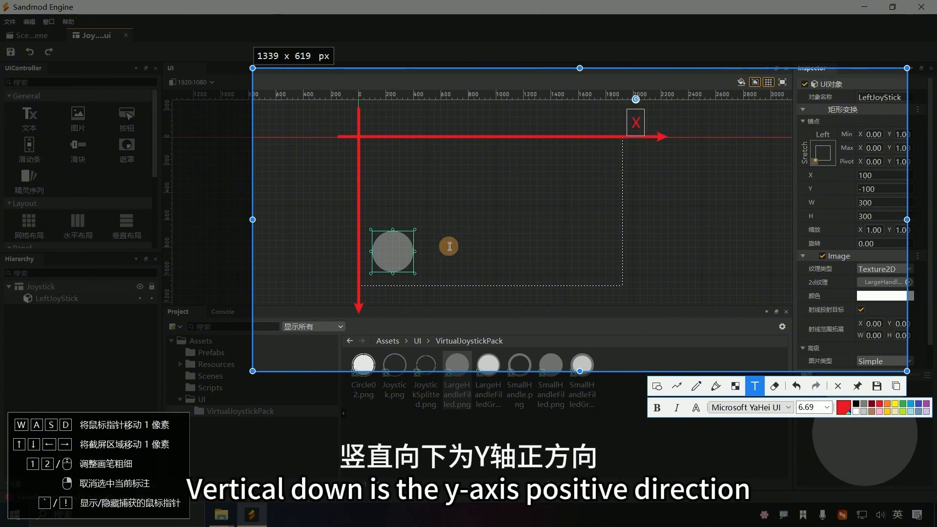
pyautogui.click(325, 291)
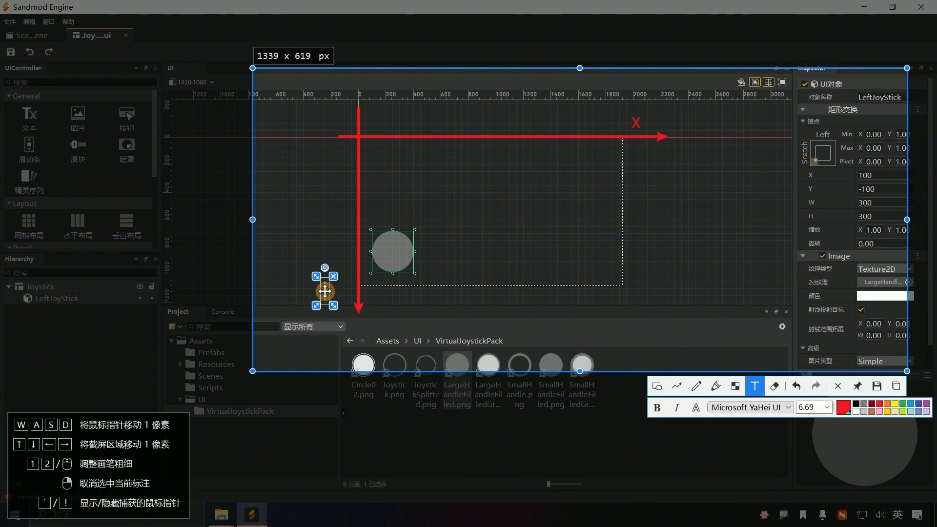
pyautogui.write('Y')
pyautogui.click(341, 125)
pyautogui.write('O')
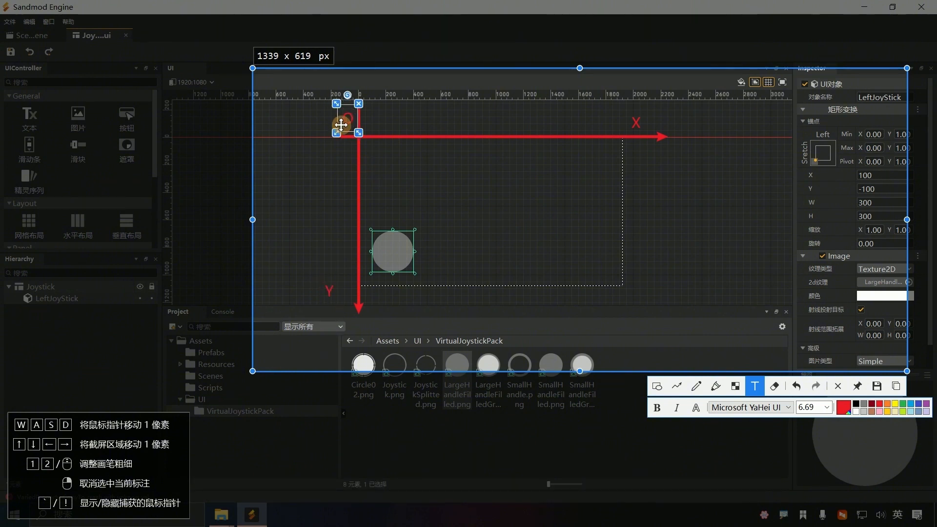
pyautogui.click(334, 295)
pyautogui.press('BackSpace')
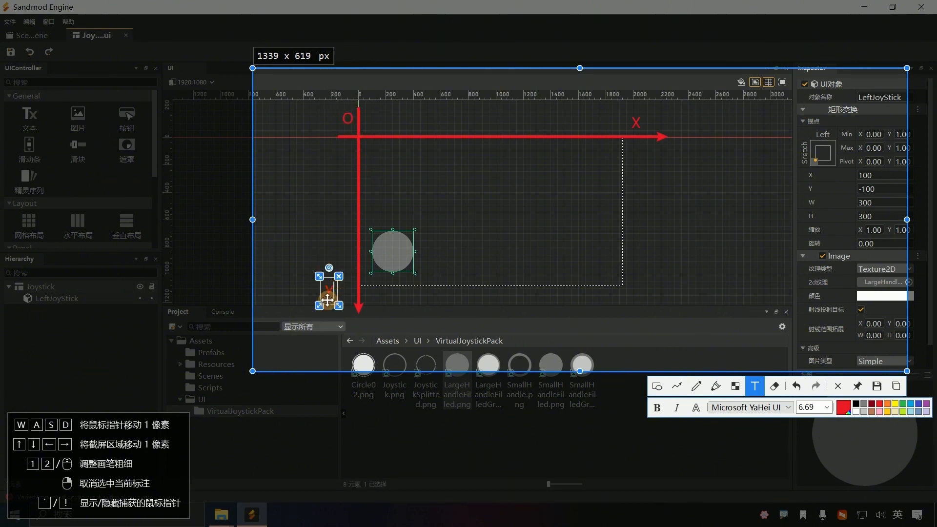
pyautogui.moveTo(328, 298); pyautogui.dragTo(338, 298)
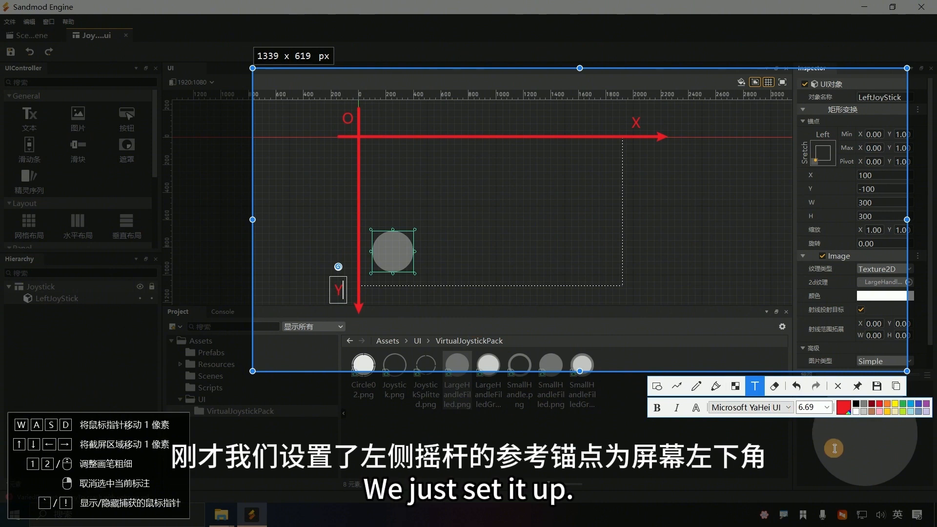
# Circle the canvas's lower-left corner on the capture and draw an arrow from it to the joystick's nearest corner
pyautogui.click(703, 388)
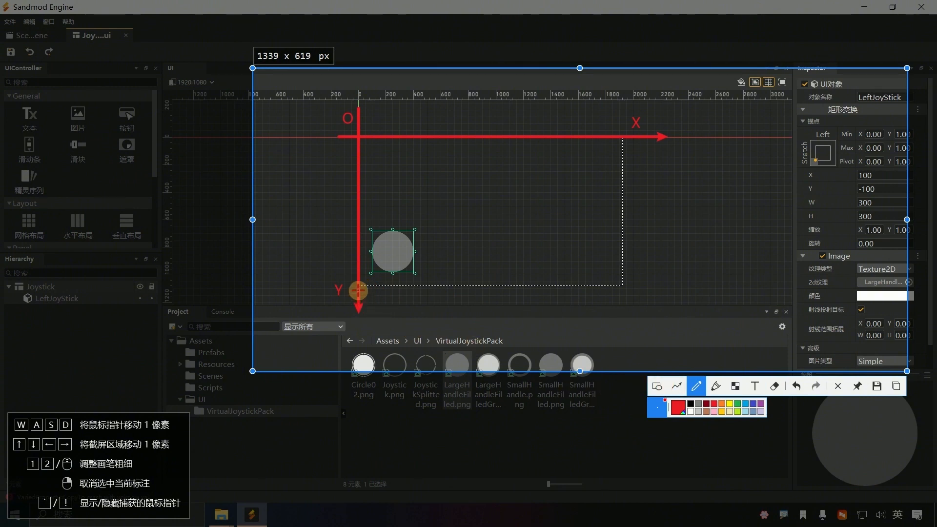
pyautogui.moveTo(355, 284)
pyautogui.mouseDown()
pyautogui.moveTo(361, 292)
pyautogui.moveTo(366, 280)
pyautogui.moveTo(353, 276)
pyautogui.moveTo(352, 285)
pyautogui.mouseUp()
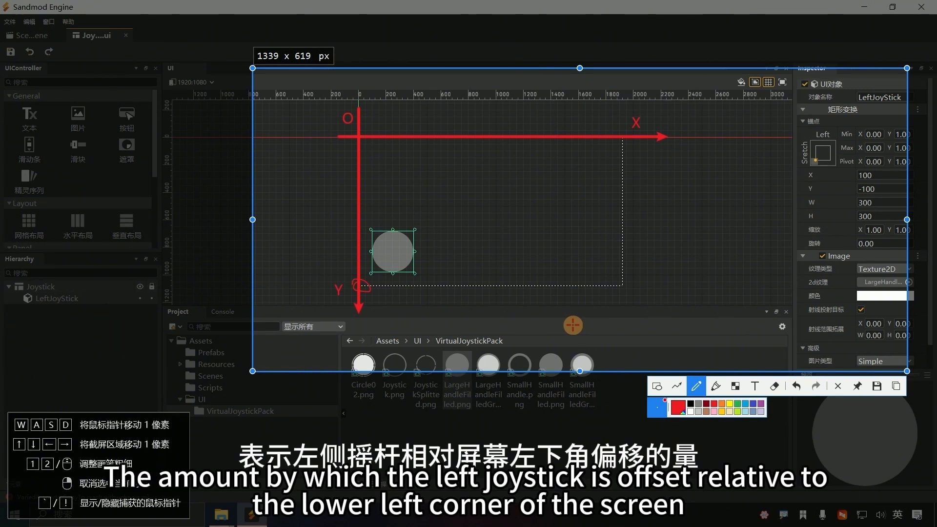
pyautogui.click(677, 387)
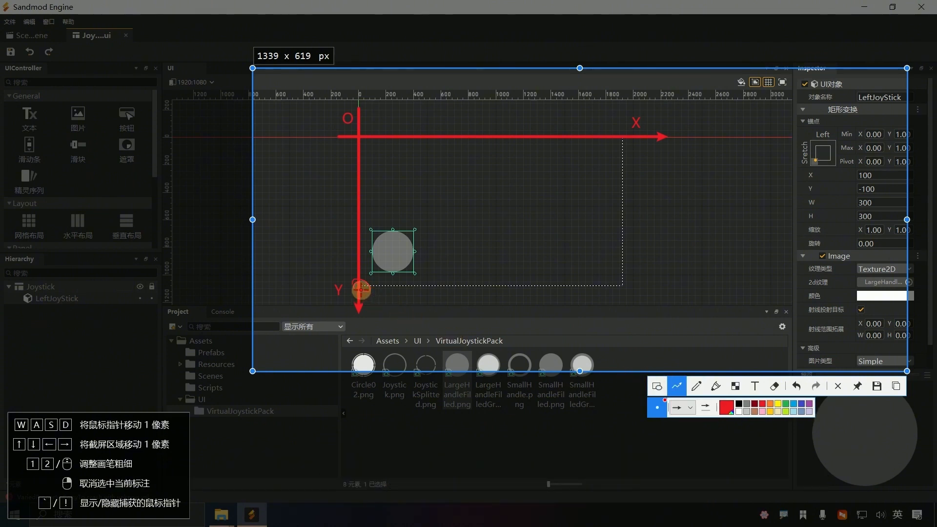
pyautogui.moveTo(360, 288); pyautogui.dragTo(377, 271)
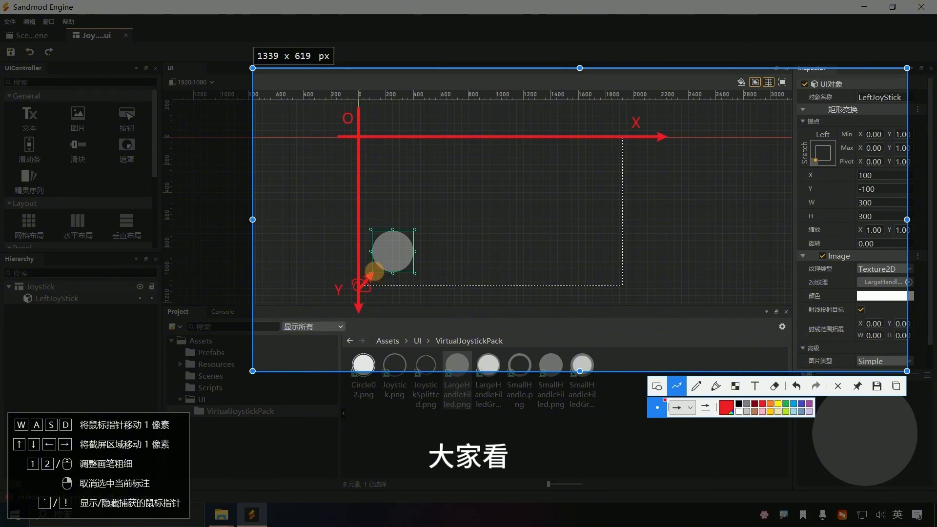
pyautogui.moveTo(375, 271); pyautogui.dragTo(374, 271)
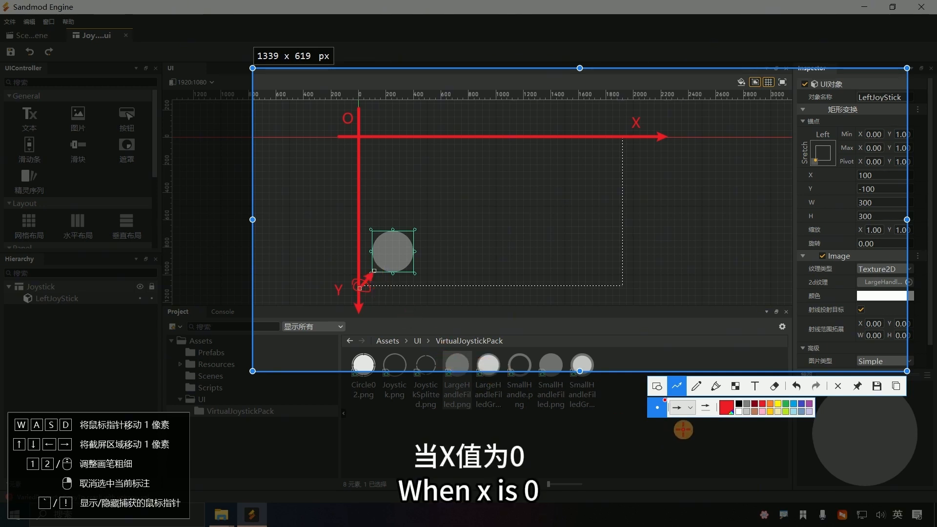
# Sketch a rightward arrow below the canvas corner, then circle the X axis label and LeftJoyStick's X value
pyautogui.click(695, 388)
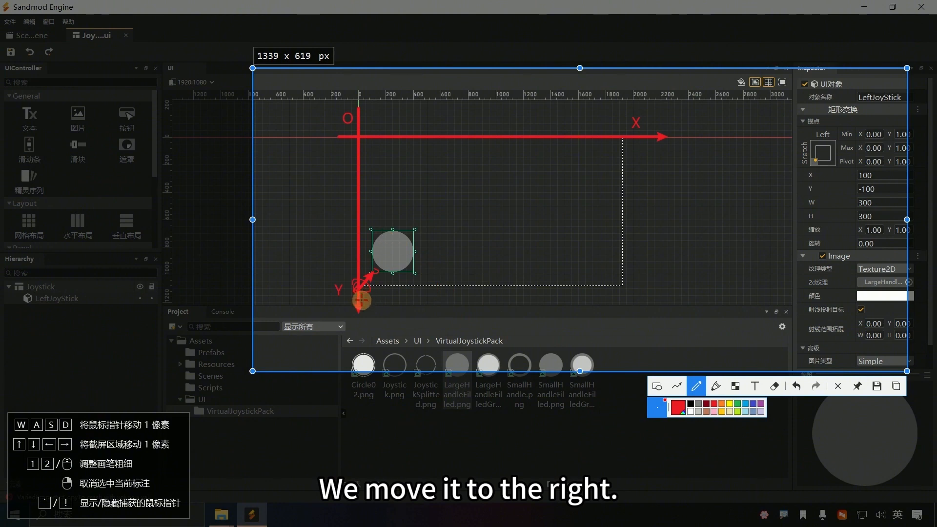
pyautogui.moveTo(367, 307); pyautogui.dragTo(401, 316)
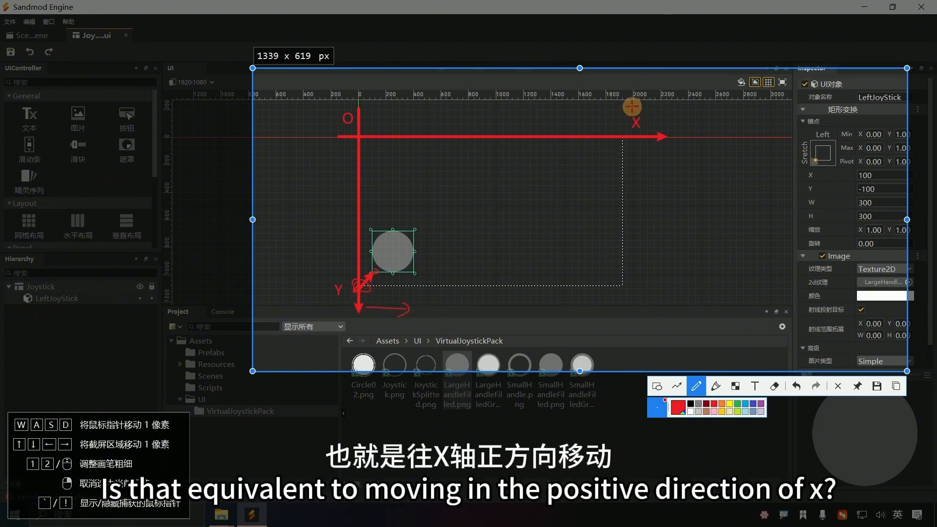
pyautogui.moveTo(630, 108)
pyautogui.mouseDown()
pyautogui.moveTo(623, 149)
pyautogui.moveTo(667, 93)
pyautogui.moveTo(588, 109)
pyautogui.moveTo(594, 132)
pyautogui.mouseUp()
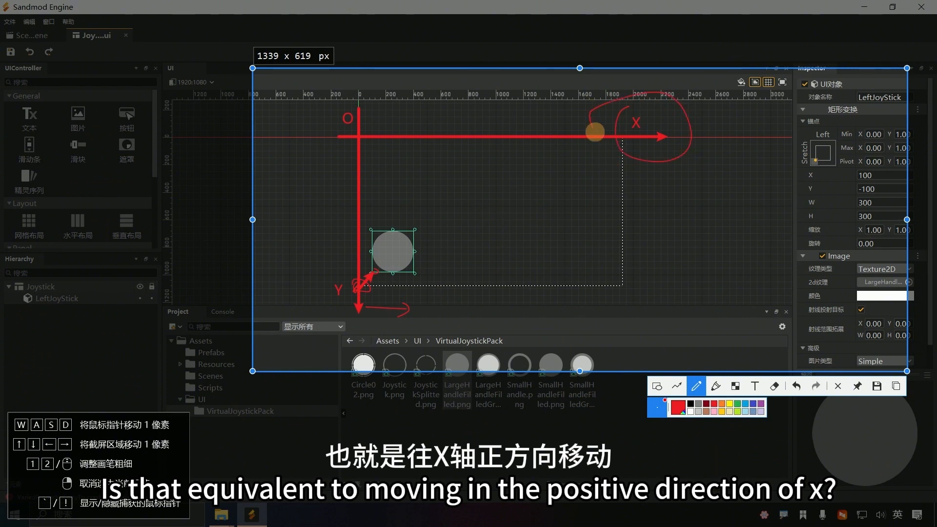
pyautogui.moveTo(853, 165)
pyautogui.mouseDown()
pyautogui.moveTo(797, 174)
pyautogui.moveTo(882, 174)
pyautogui.moveTo(822, 173)
pyautogui.mouseUp()
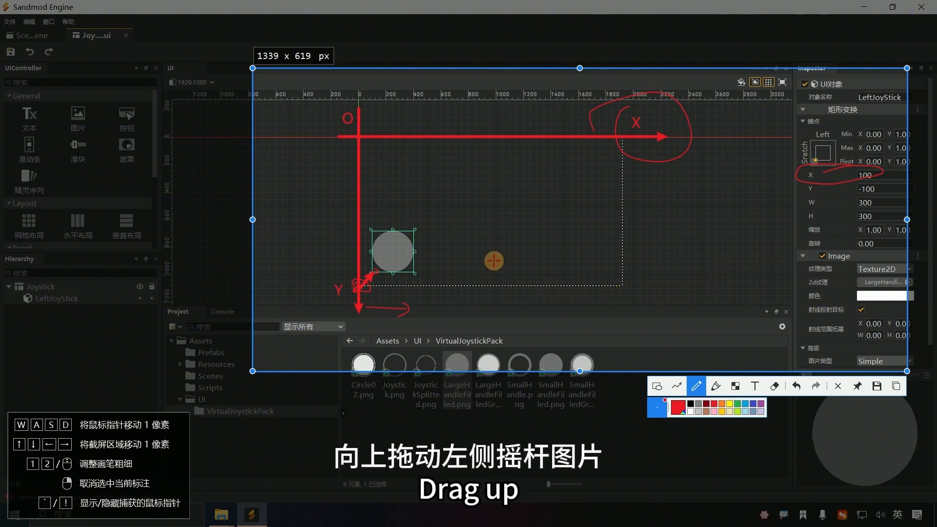
# Sketch an upward arrow and minus marks beside the Y axis, circle LeftJoyStick's Y value, and close the annotated capture
pyautogui.moveTo(351, 278)
pyautogui.mouseDown()
pyautogui.moveTo(351, 236)
pyautogui.moveTo(335, 251)
pyautogui.moveTo(351, 247)
pyautogui.mouseUp()
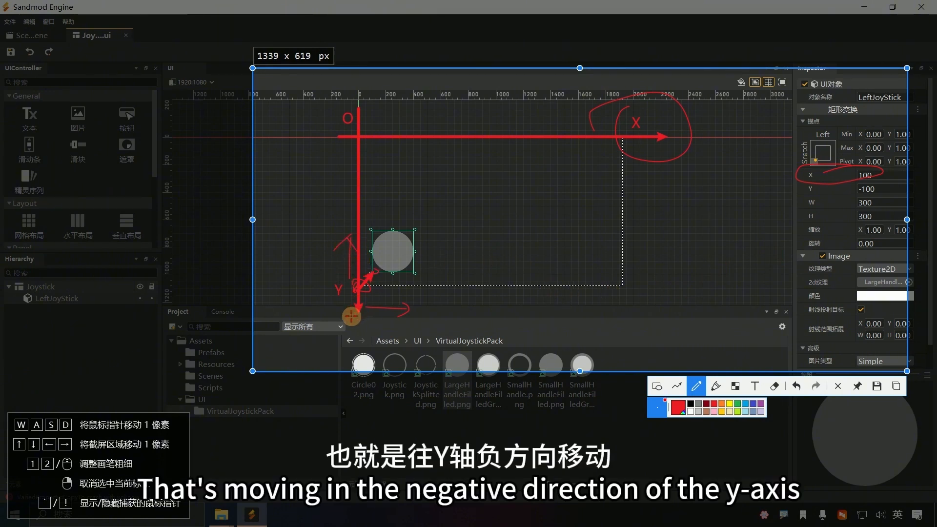
pyautogui.moveTo(325, 306); pyautogui.dragTo(345, 305)
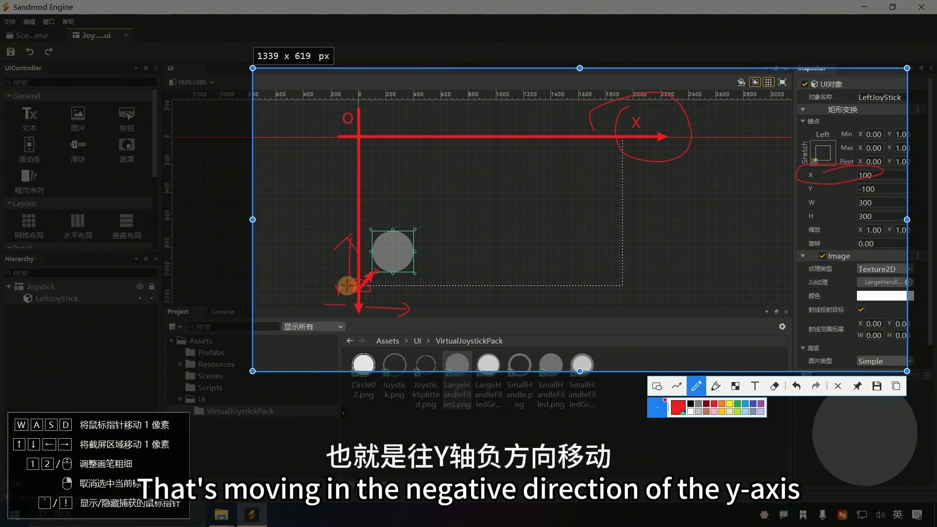
pyautogui.moveTo(306, 121); pyautogui.dragTo(325, 121)
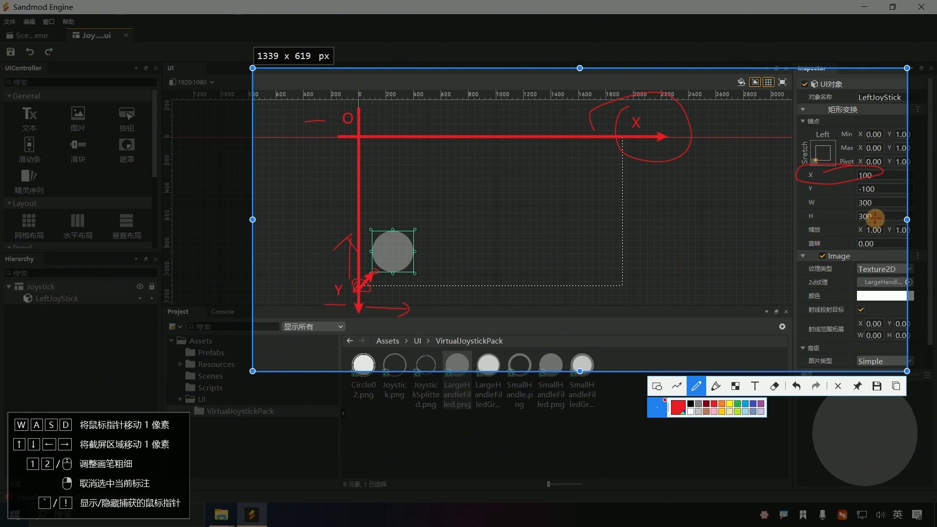
pyautogui.moveTo(878, 188)
pyautogui.mouseDown()
pyautogui.moveTo(795, 184)
pyautogui.moveTo(797, 202)
pyautogui.mouseUp()
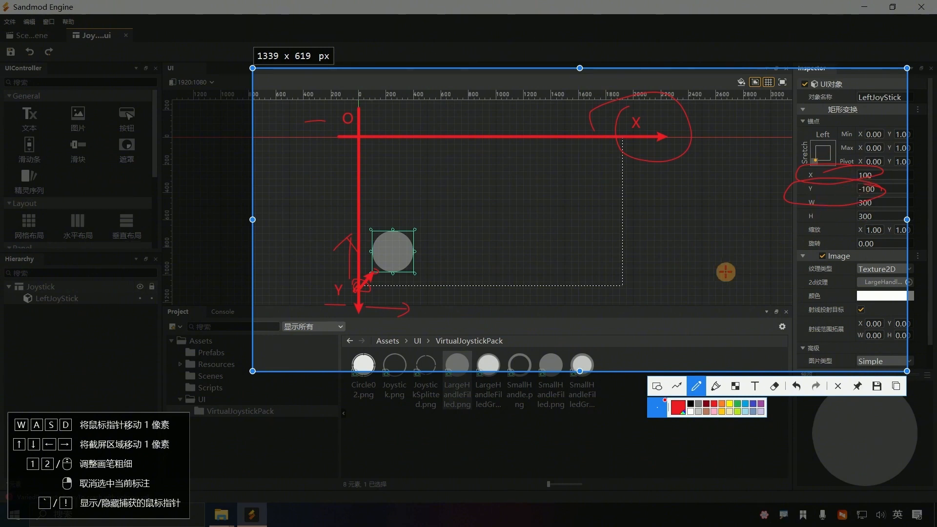
pyautogui.press('Escape')
pyautogui.press('Return')
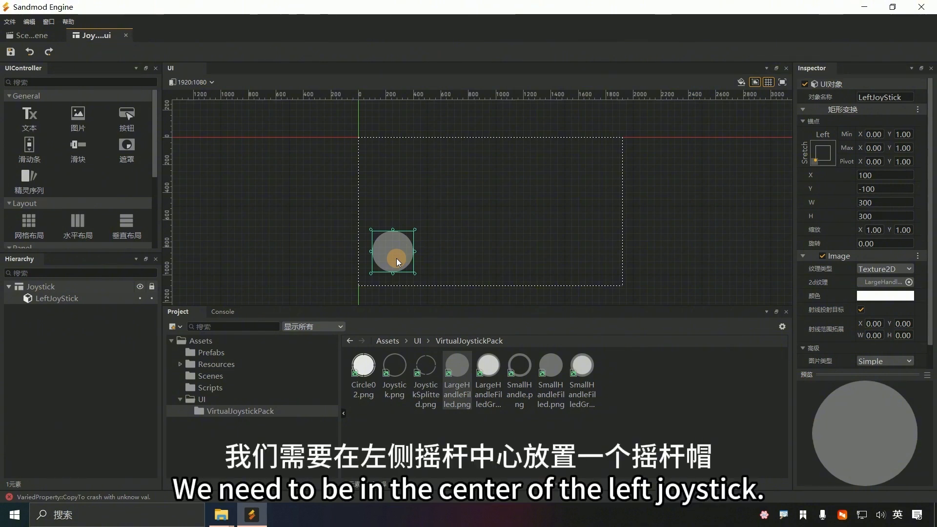
# Add LargeHandleFilledGrey.png from the VirtualJoystickPack folder as a child image of LeftJoyStick
pyautogui.scroll(5, 393, 259)
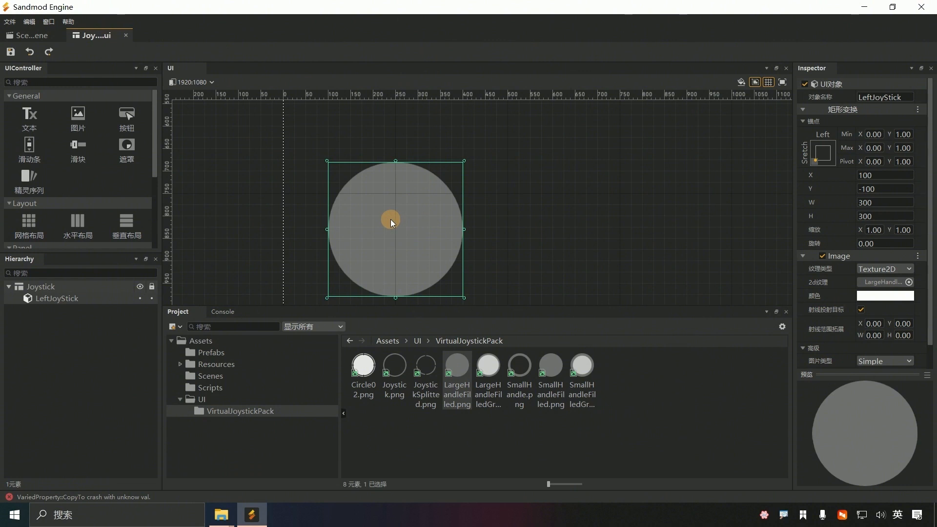
pyautogui.click(488, 367)
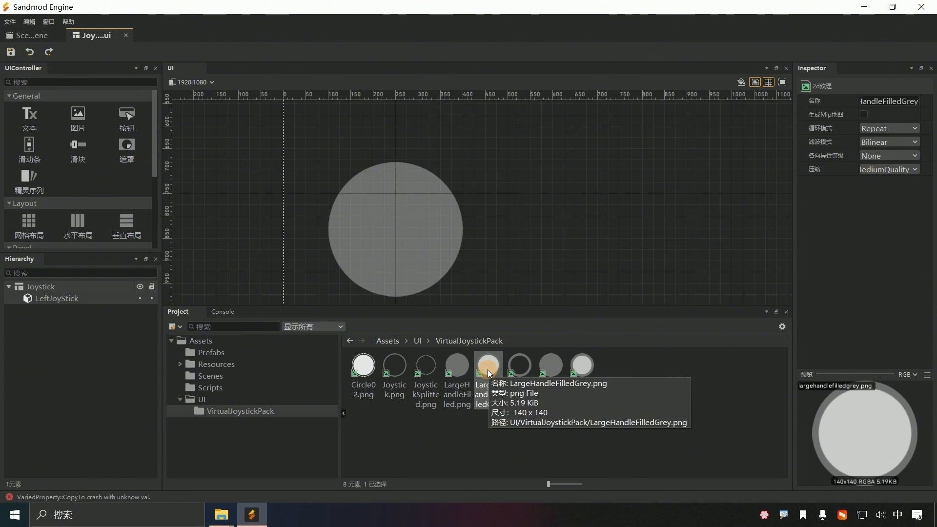
pyautogui.moveTo(488, 370); pyautogui.dragTo(81, 298)
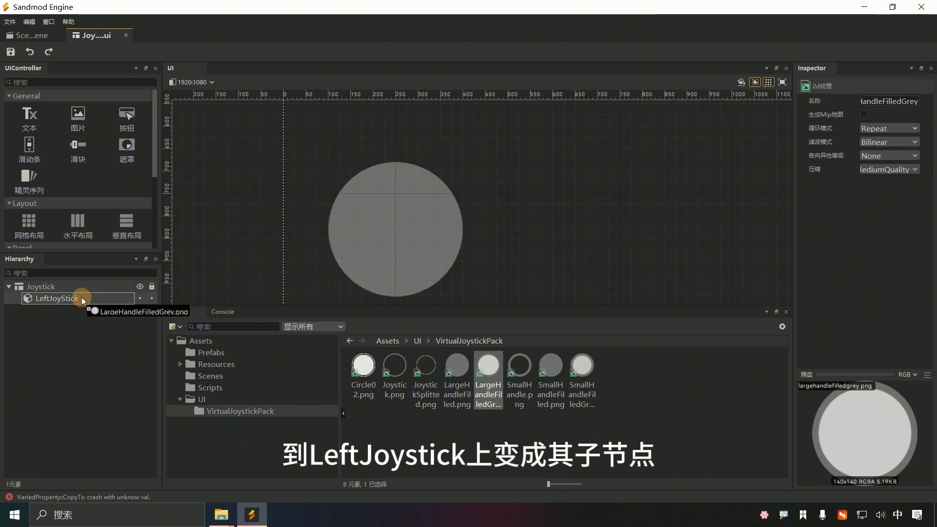
pyautogui.moveTo(82, 298); pyautogui.dragTo(81, 297)
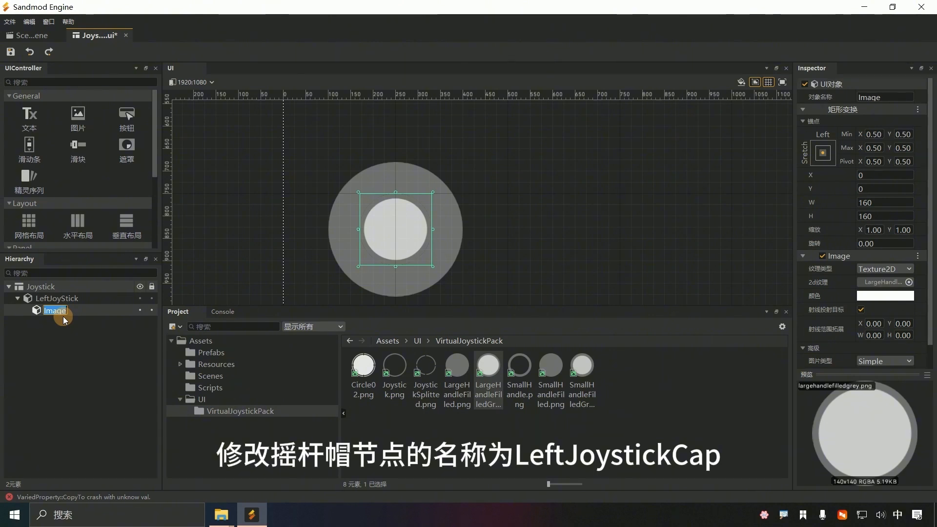
# Rename LeftJoyStick's child image to LeftJoyStickCap
pyautogui.click(884, 96)
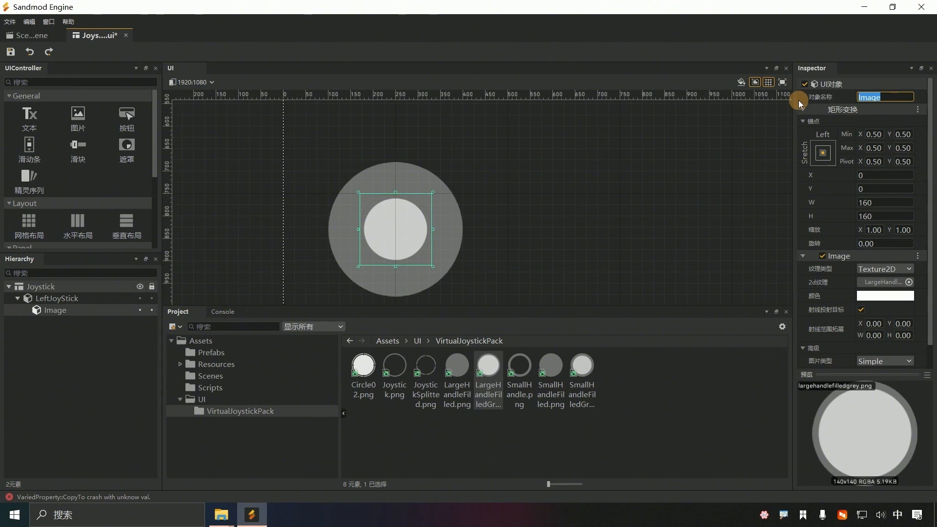
pyautogui.write('LeftJoyst')
pyautogui.press('BackSpace')
pyautogui.press('BackSpace')
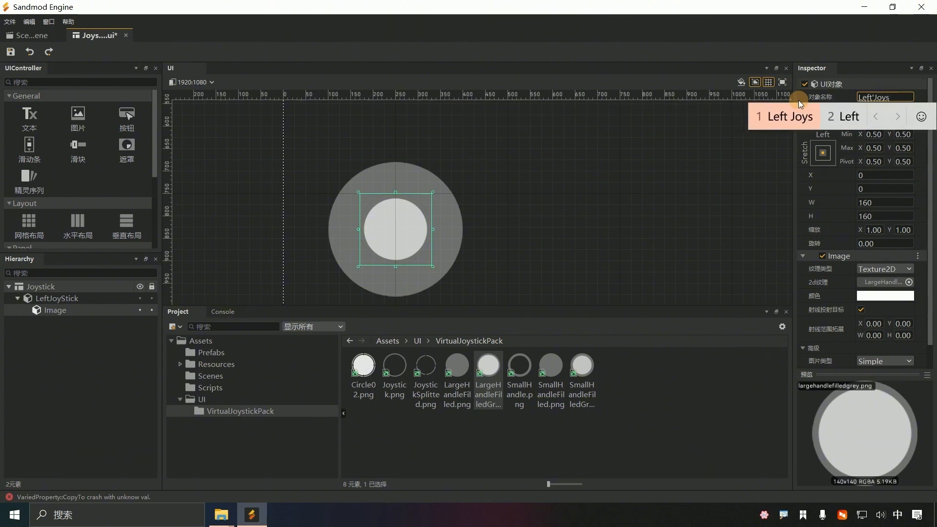
pyautogui.write('StickCap')
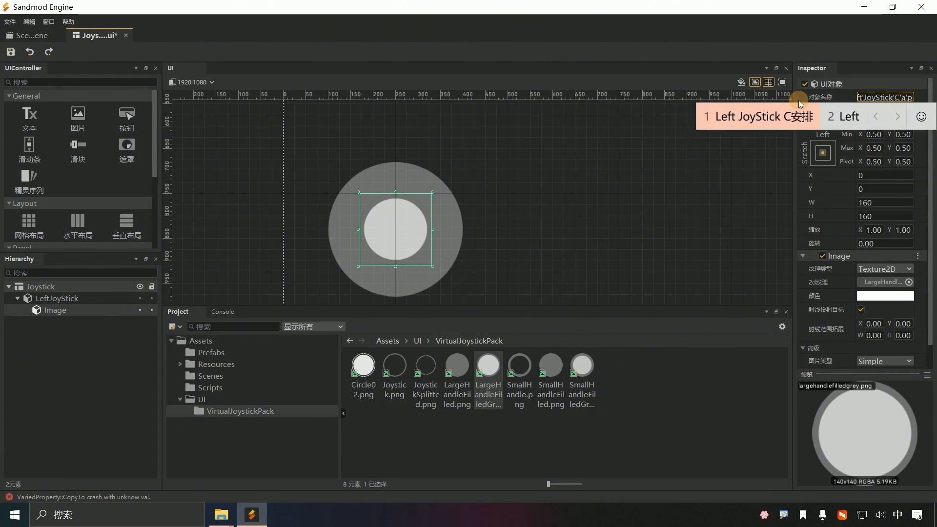
pyautogui.press('shift')
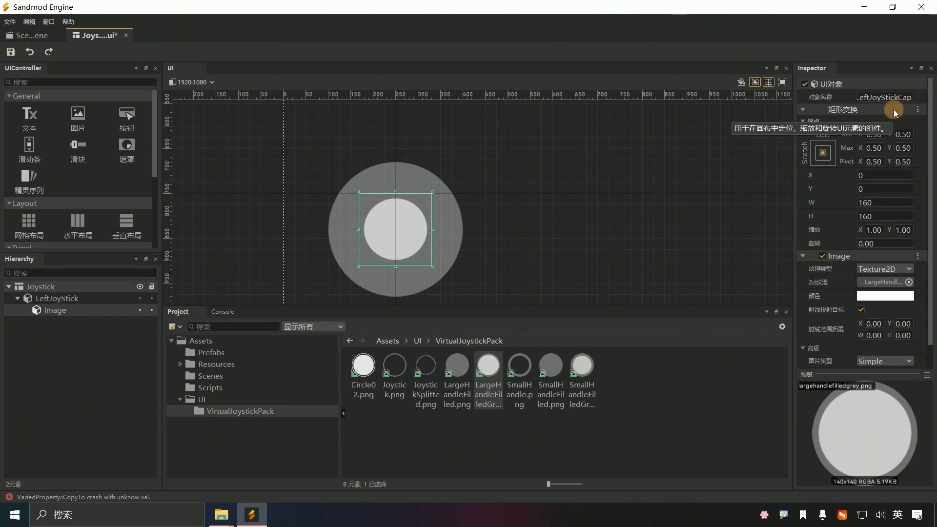
pyautogui.click(912, 98)
pyautogui.press('Return')
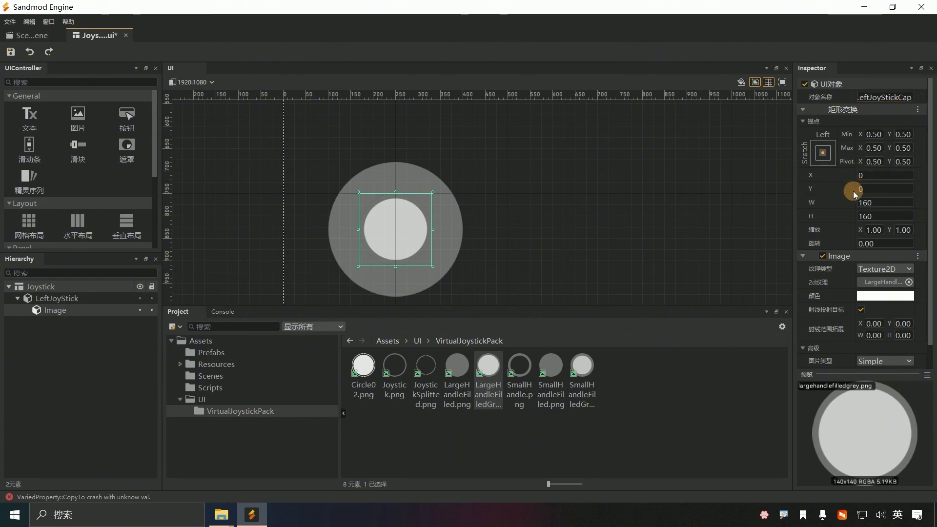
pyautogui.click(508, 246)
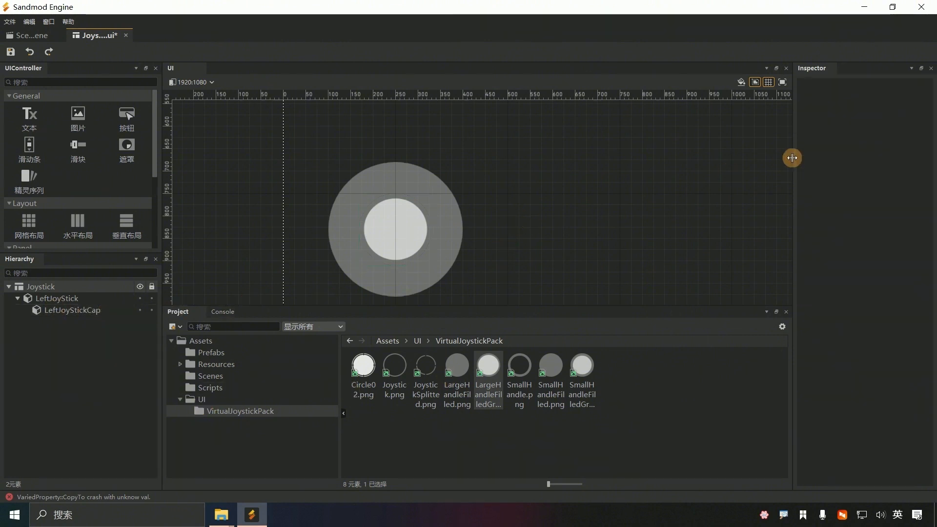
# Open LeftJoyStickCap's anchor presets, mark the middle-centre preset with red strokes on the zoomed view, and close the annotation
pyautogui.click(71, 311)
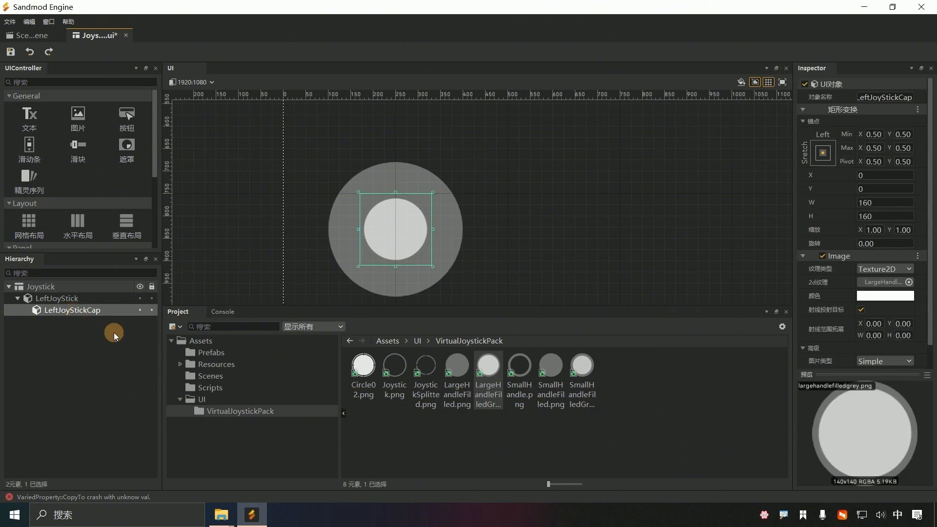
pyautogui.click(825, 151)
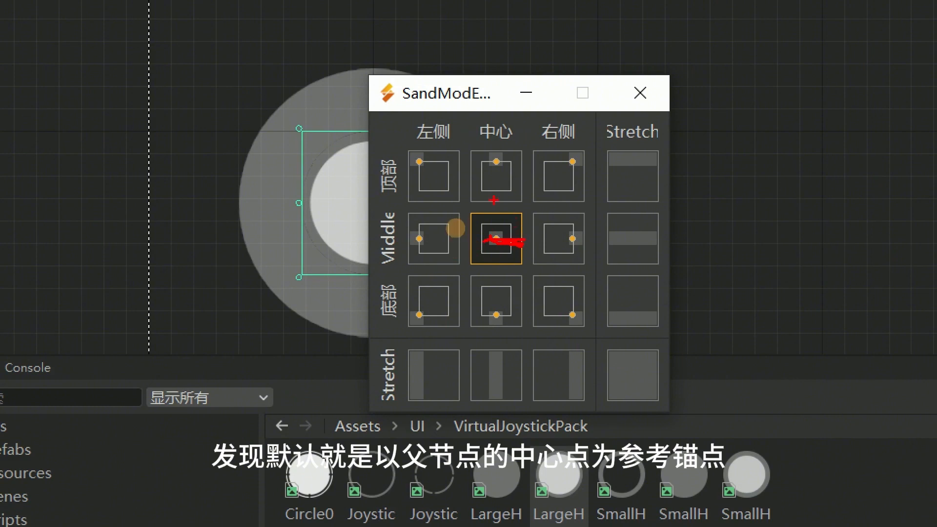
pyautogui.moveTo(445, 239)
pyautogui.mouseDown()
pyautogui.moveTo(585, 238)
pyautogui.moveTo(610, 253)
pyautogui.moveTo(573, 267)
pyautogui.mouseUp()
pyautogui.moveTo(463, 277); pyautogui.dragTo(527, 279)
pyautogui.press('Escape')
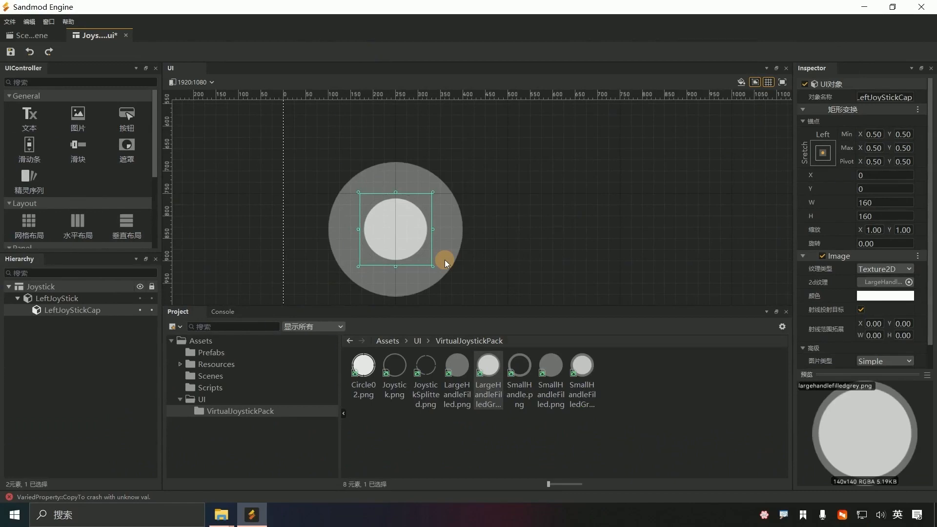
# Save Joystick.ui, return to the DefaultScene view and run the game
pyautogui.click(397, 238)
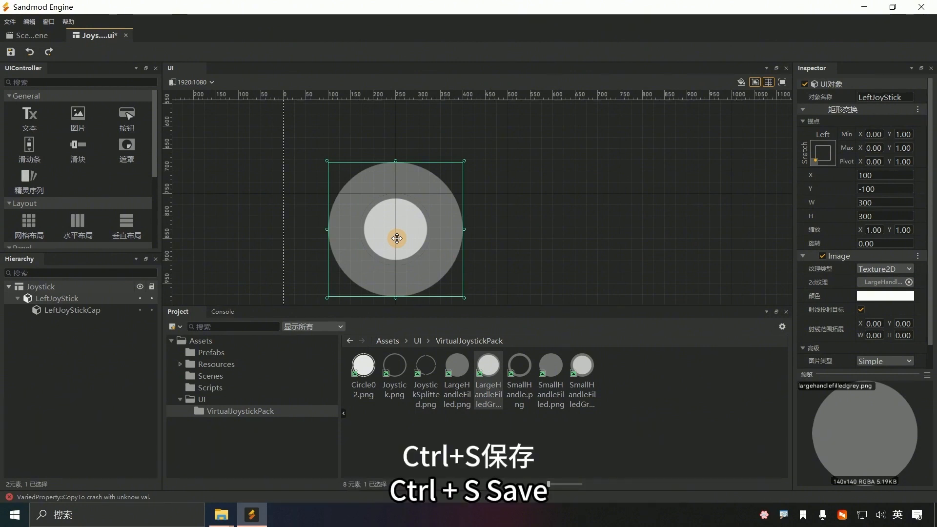
pyautogui.hotkey('ctrl', 's')
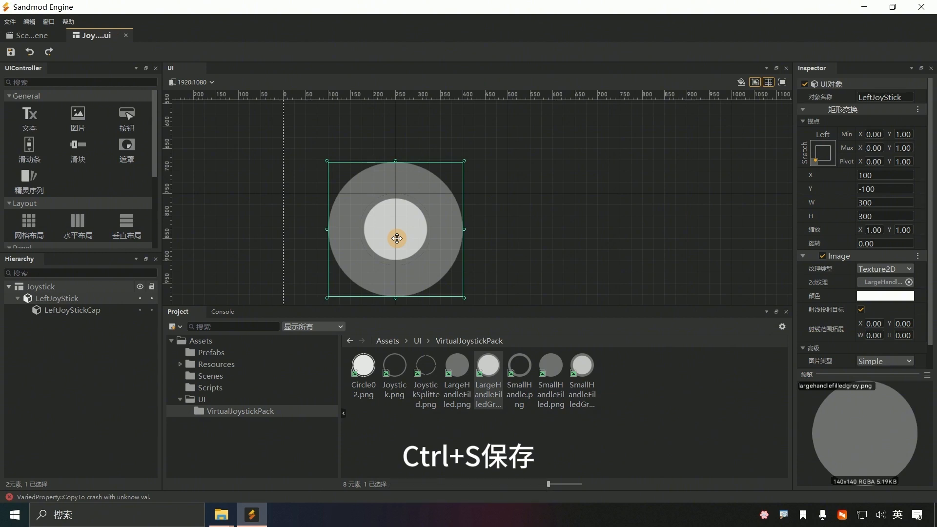
pyautogui.click(30, 35)
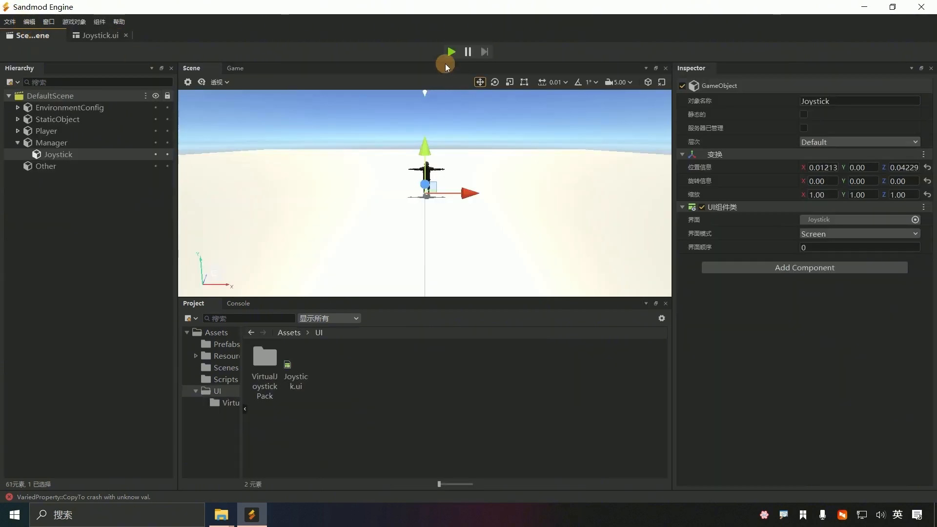
pyautogui.click(450, 52)
pyautogui.moveTo(234, 247); pyautogui.dragTo(230, 248)
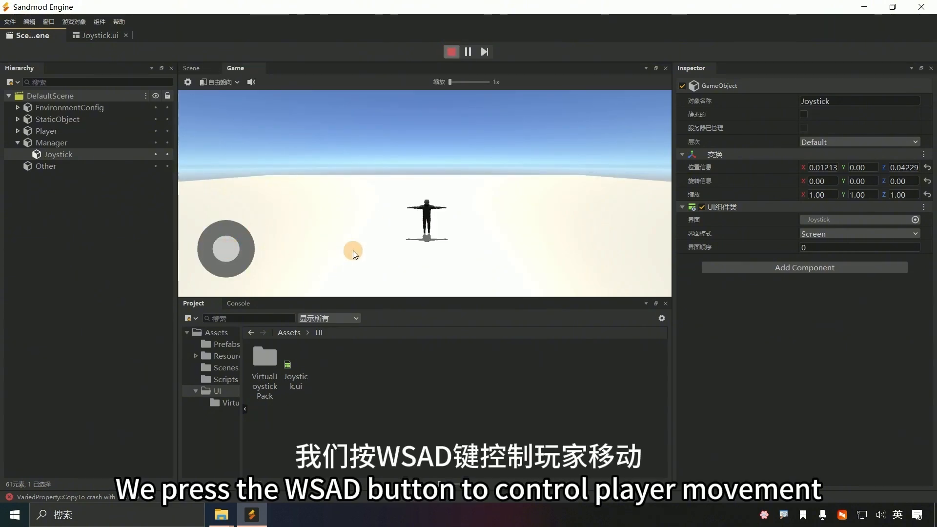
# Switch to English input and move the player left until it passes behind the on-screen joystick
pyautogui.press('shift')
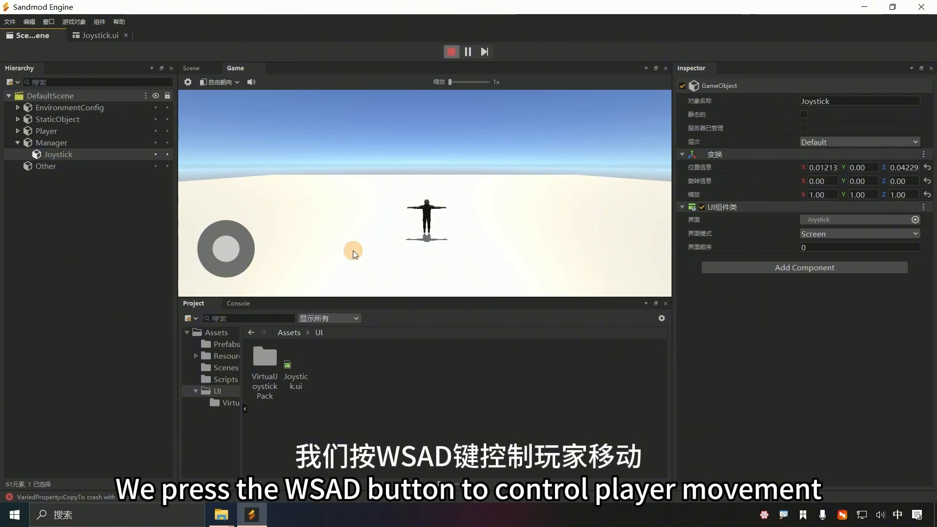
pyautogui.press('shift')
pyautogui.press('a')
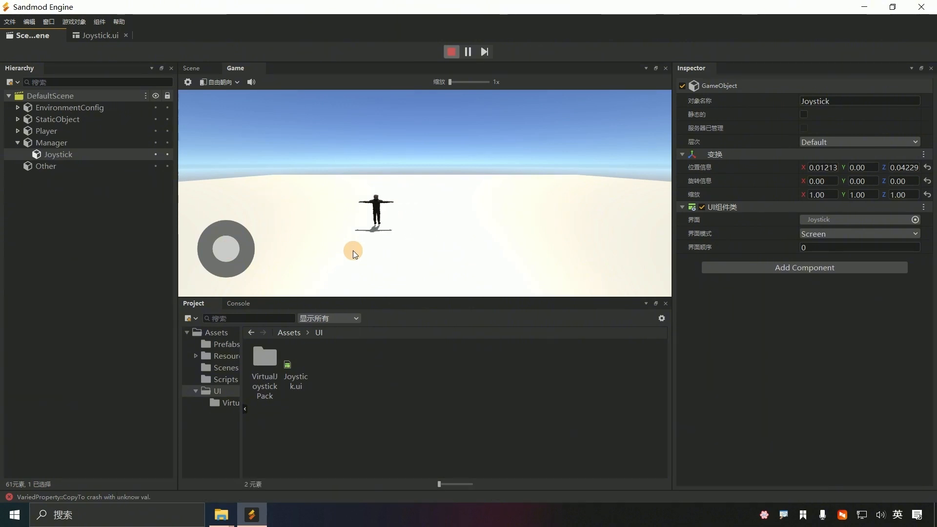
pyautogui.press('a')
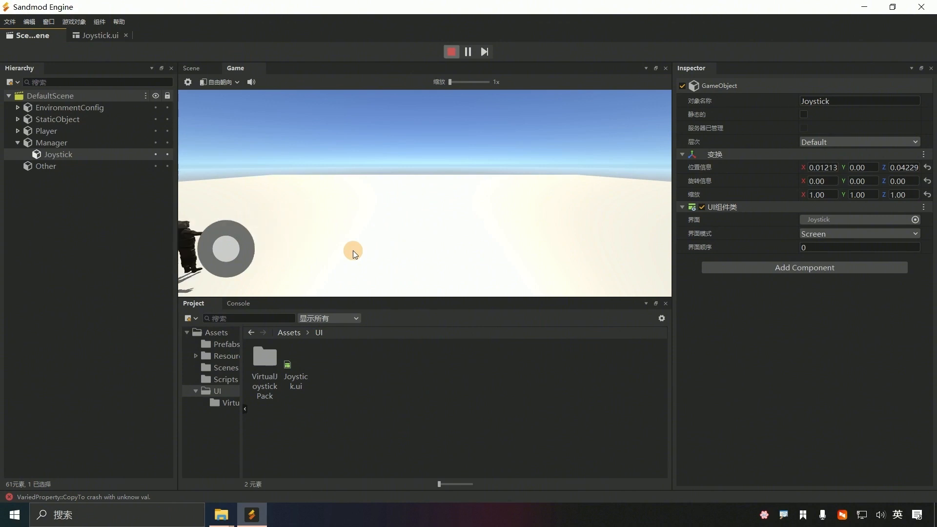
pyautogui.press('d')
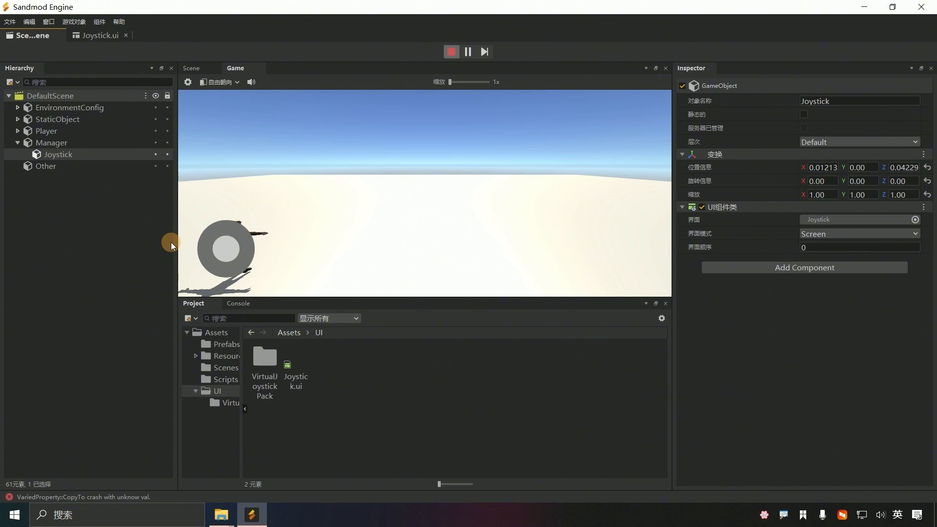
# Back in Joystick.ui, set the alpha of LeftJoyStick's image colour to 50
pyautogui.click(99, 35)
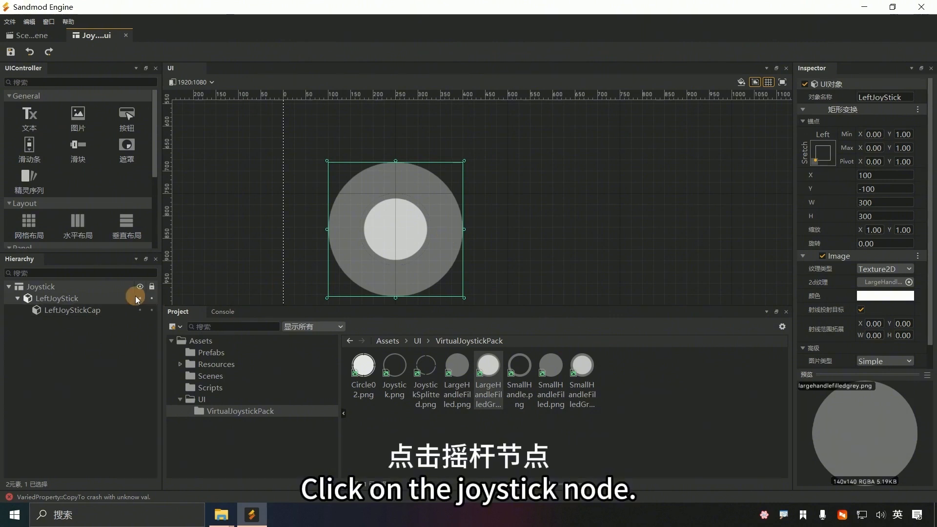
pyautogui.click(87, 300)
pyautogui.click(88, 303)
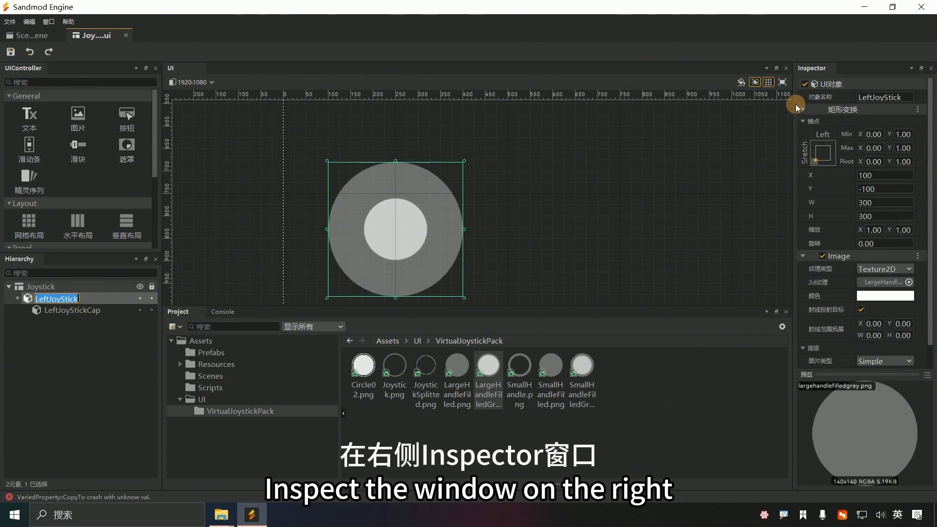
pyautogui.moveTo(829, 84)
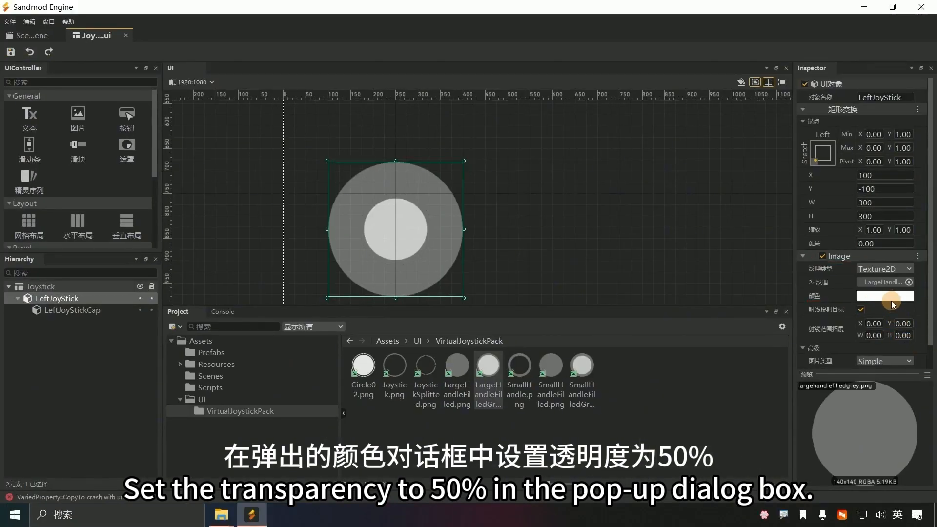
pyautogui.click(892, 302)
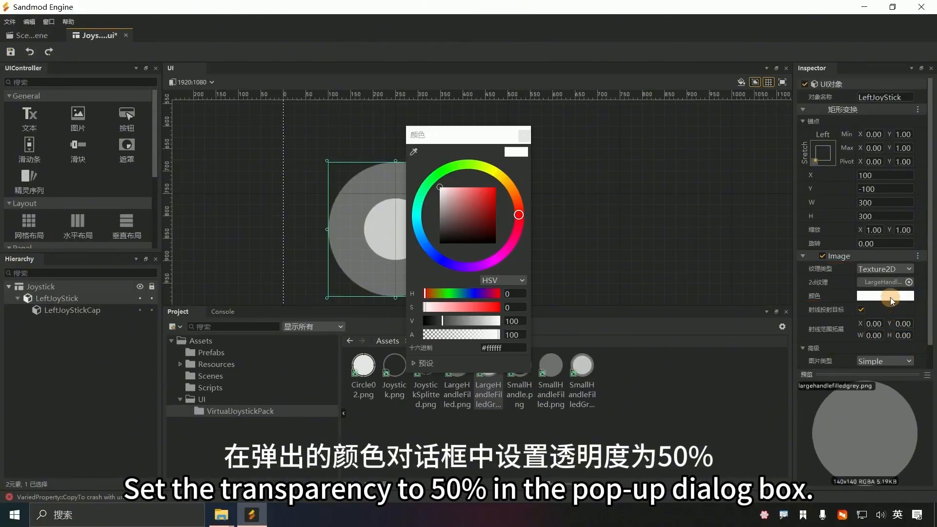
pyautogui.doubleClick(521, 337)
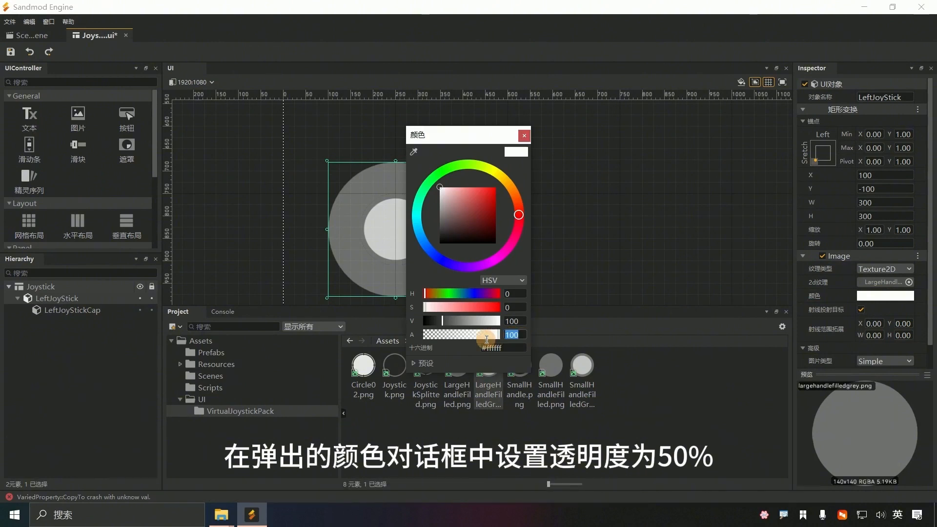
pyautogui.write('50')
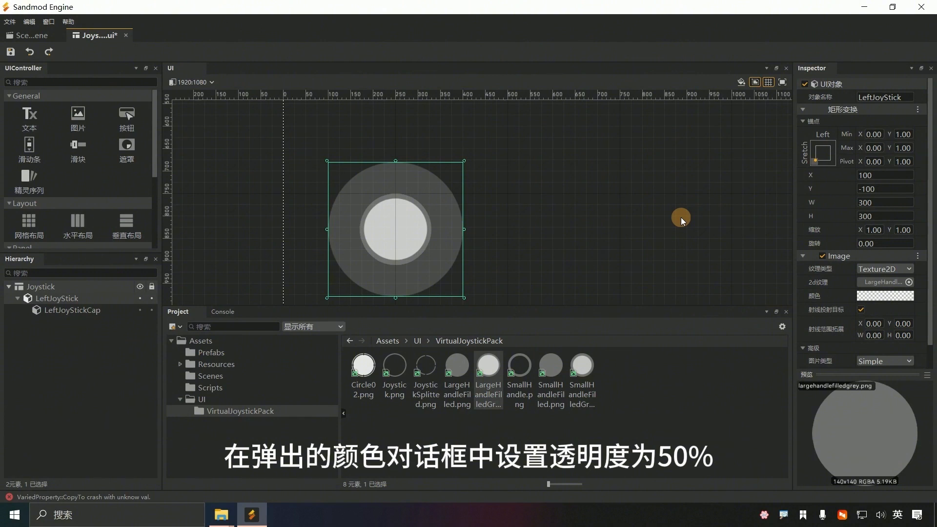
# Save the transparency change to Joystick.ui and run the scene again
pyautogui.hotkey('ctrl', 's')
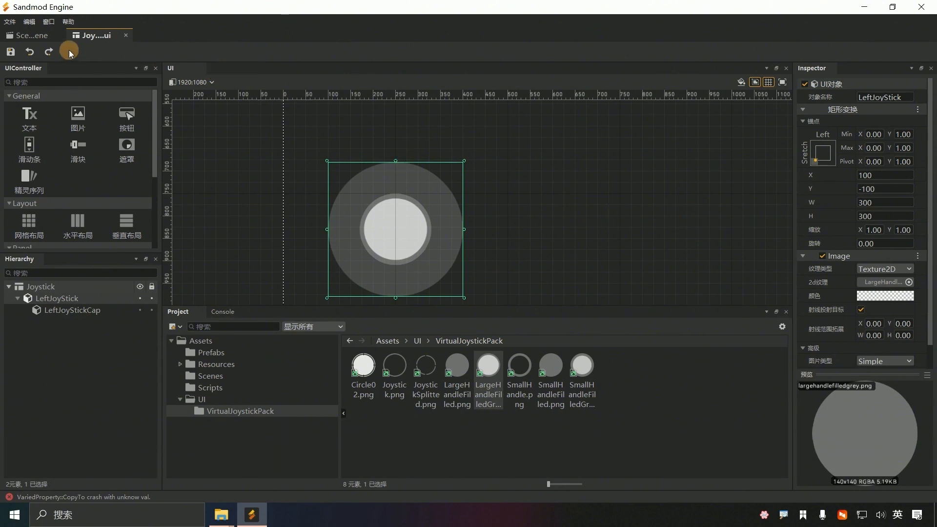
pyautogui.click(39, 36)
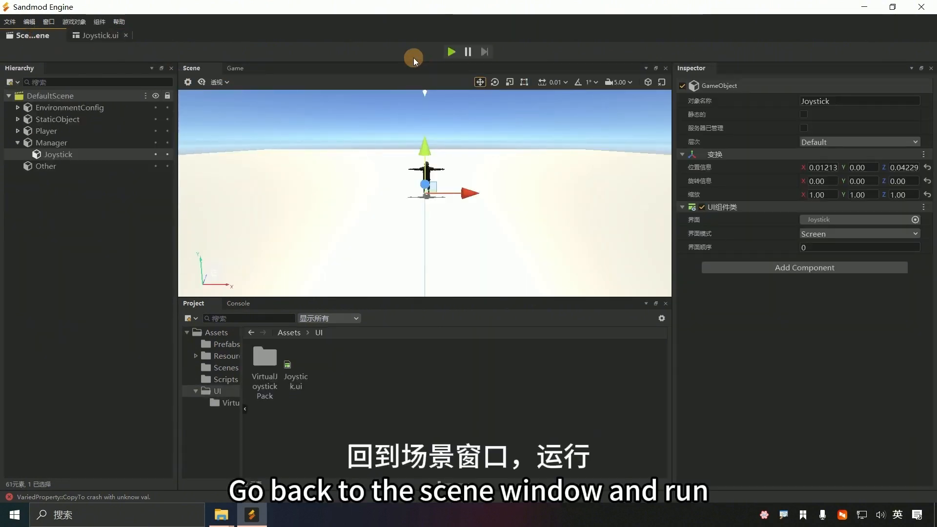
pyautogui.click(449, 53)
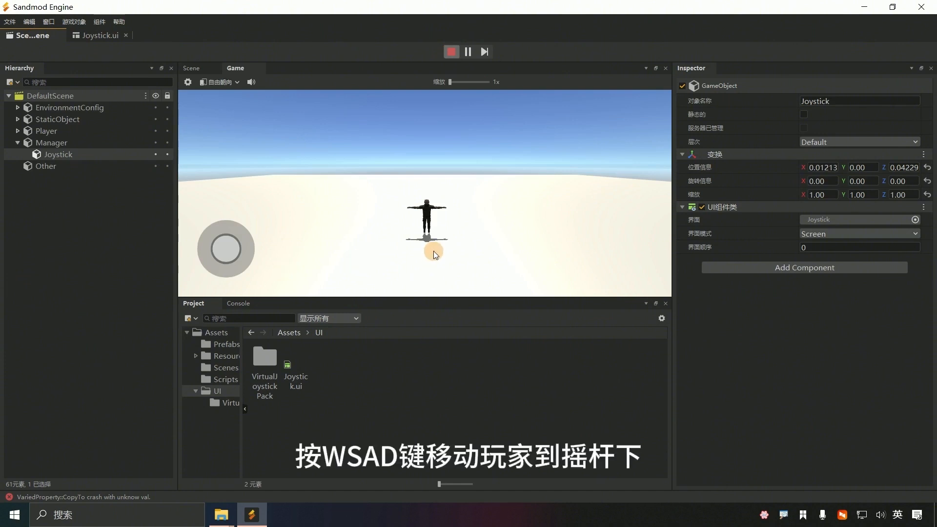
# Move the player around and bring it beneath the joystick to check the base's transparency
pyautogui.press('w')
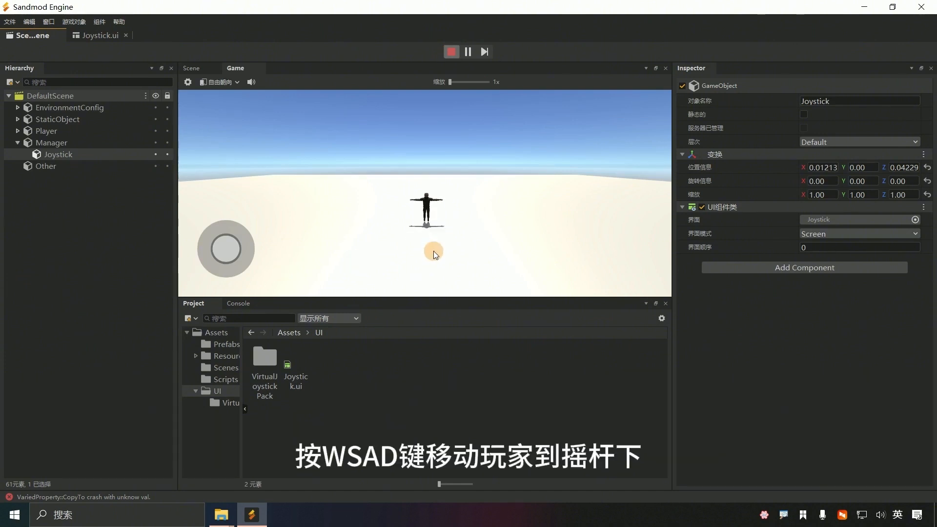
pyautogui.press('a')
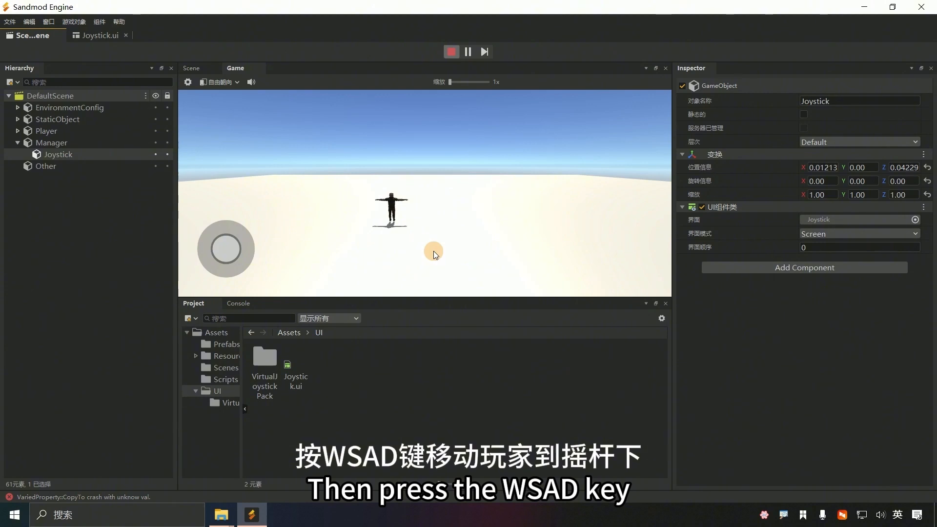
pyautogui.press('s')
pyautogui.press('d')
pyautogui.press('a')
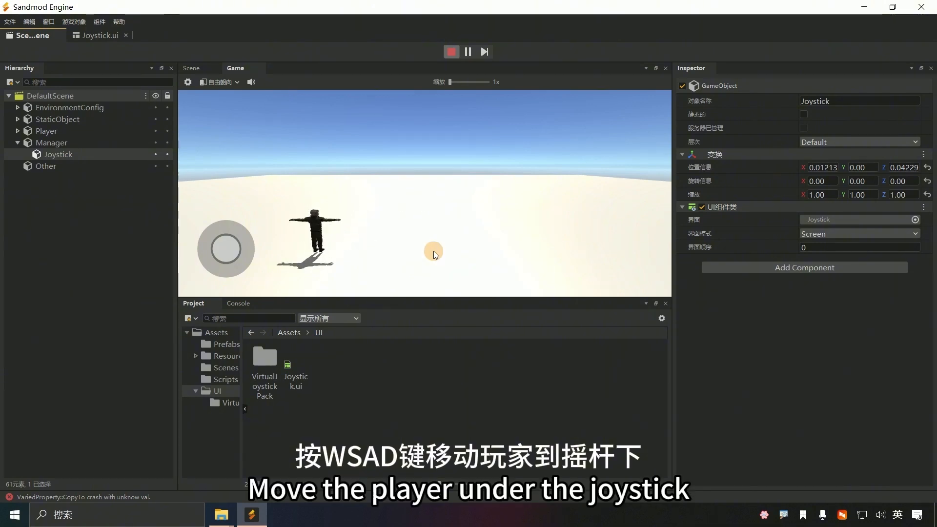
pyautogui.press('s')
pyautogui.press('a')
pyautogui.press('a')
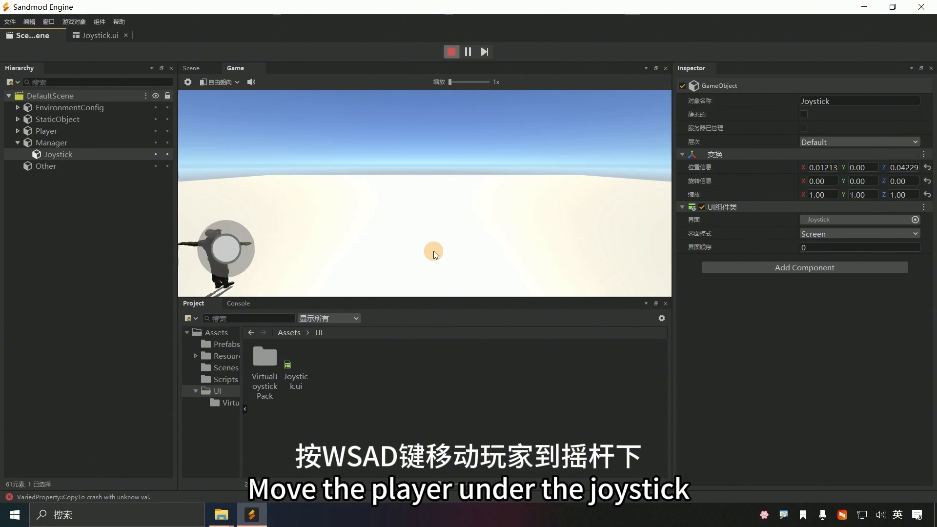
pyautogui.press('d')
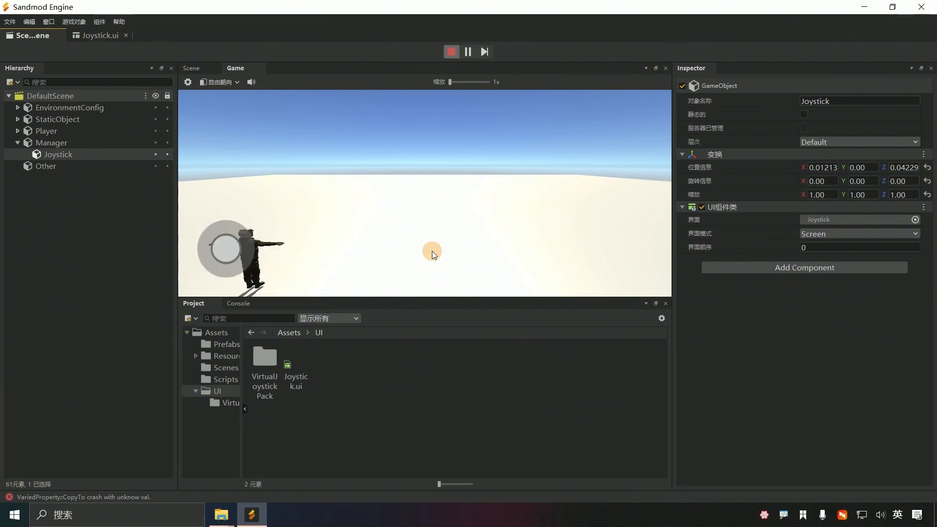
pyautogui.press('a')
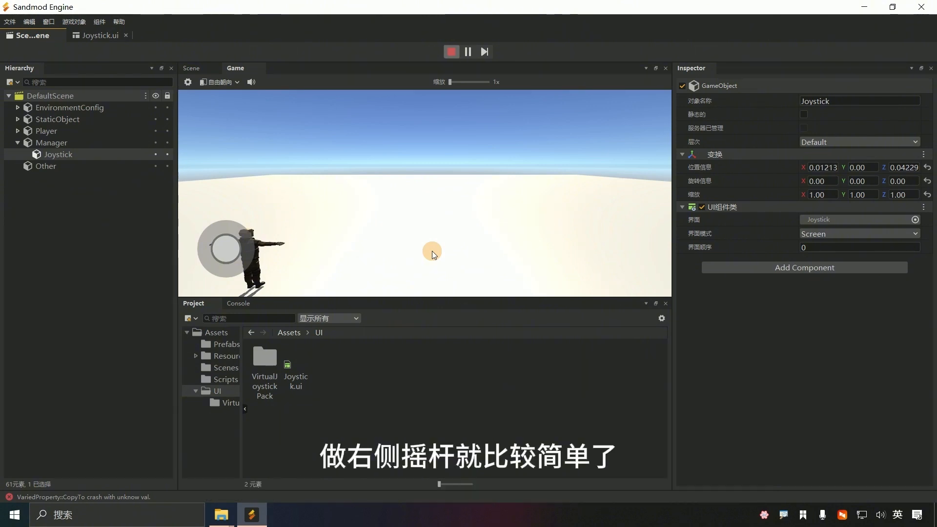
# Stop the game, return to Joystick.ui and duplicate the LeftJoyStick node together with its cap
pyautogui.click(449, 50)
pyautogui.click(97, 36)
pyautogui.click(355, 237)
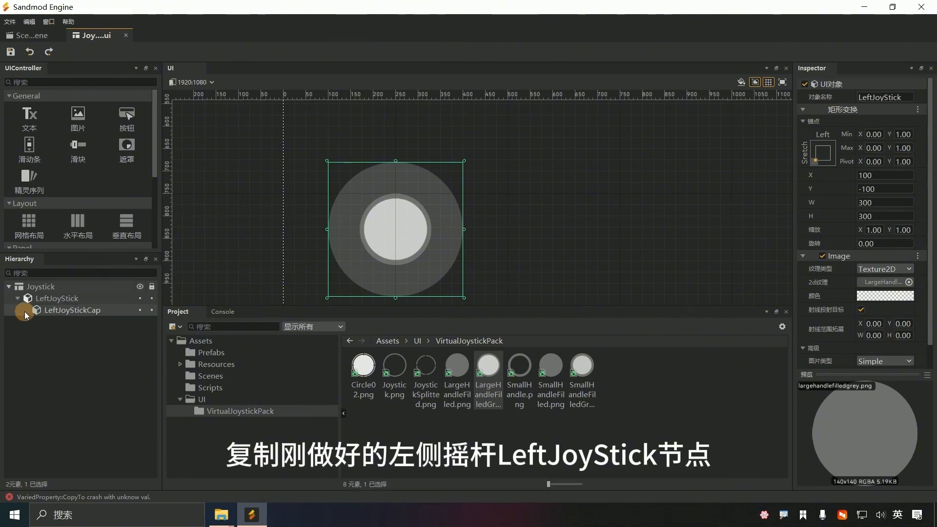
pyautogui.rightClick(50, 300)
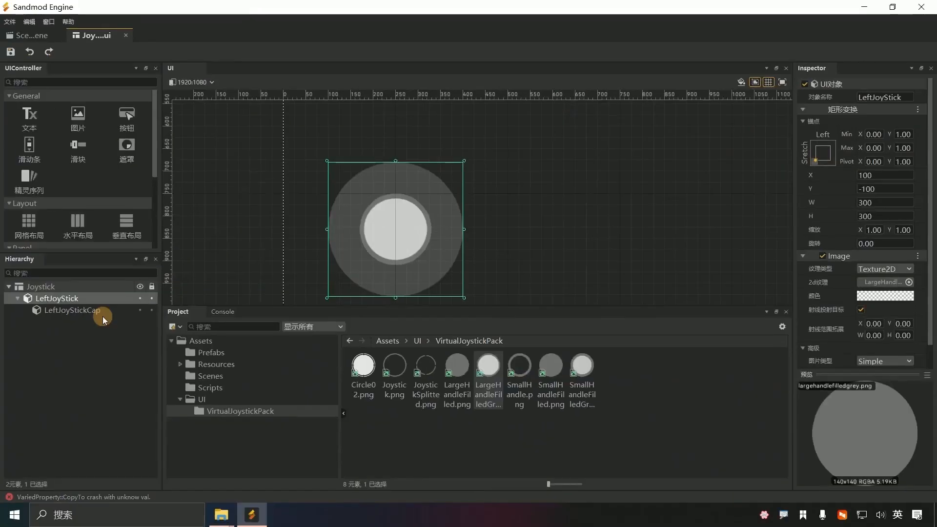
pyautogui.rightClick(161, 231)
pyautogui.click(233, 266)
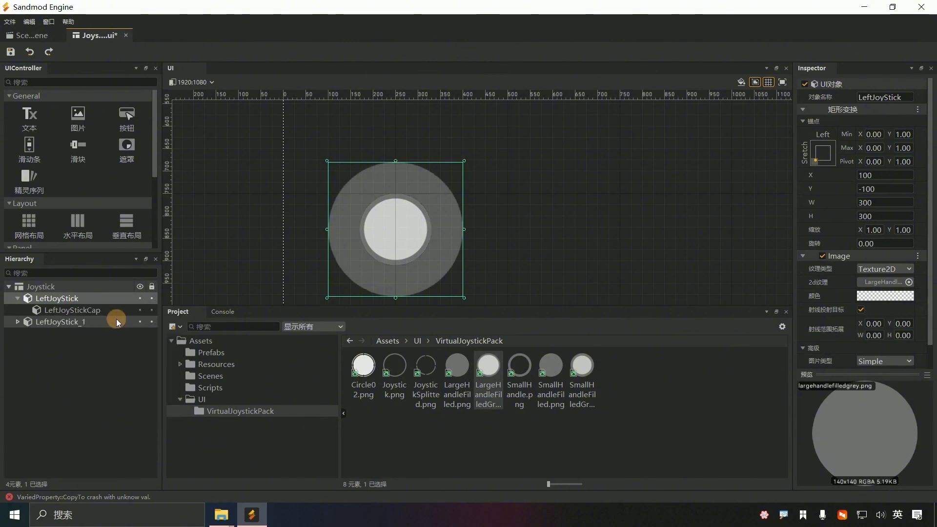
# Expand the duplicated joystick node LeftJoyStick_1 and rename it RightJoyStick
pyautogui.click(73, 323)
pyautogui.click(18, 322)
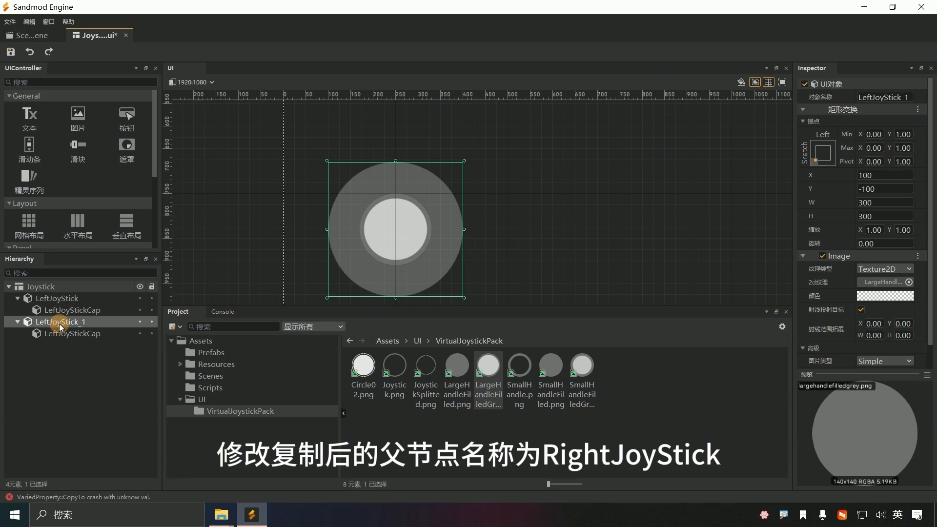
pyautogui.doubleClick(59, 323)
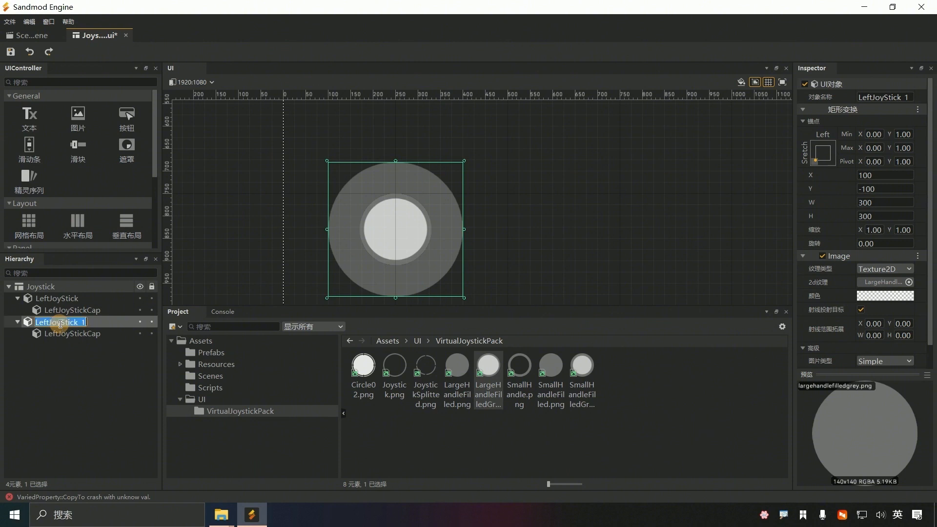
pyautogui.write('JoyStick')
pyautogui.press('Home')
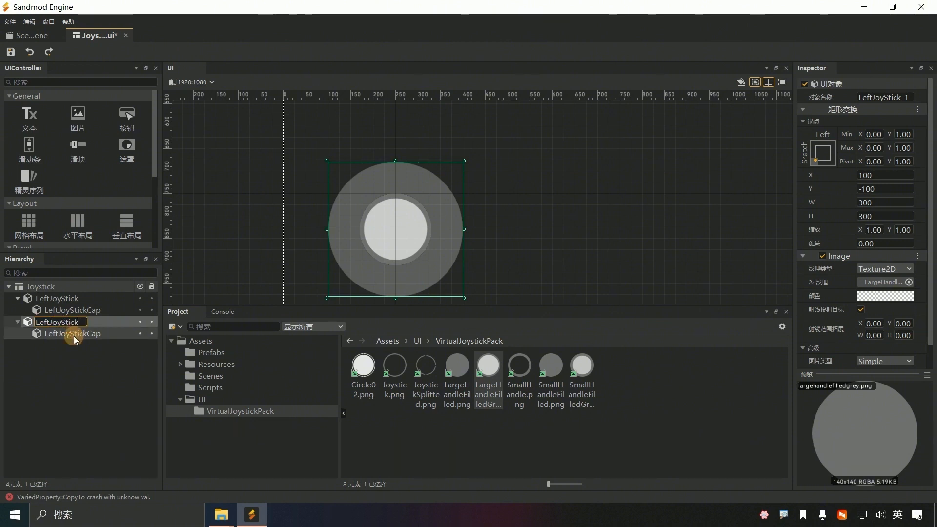
pyautogui.write('Right')
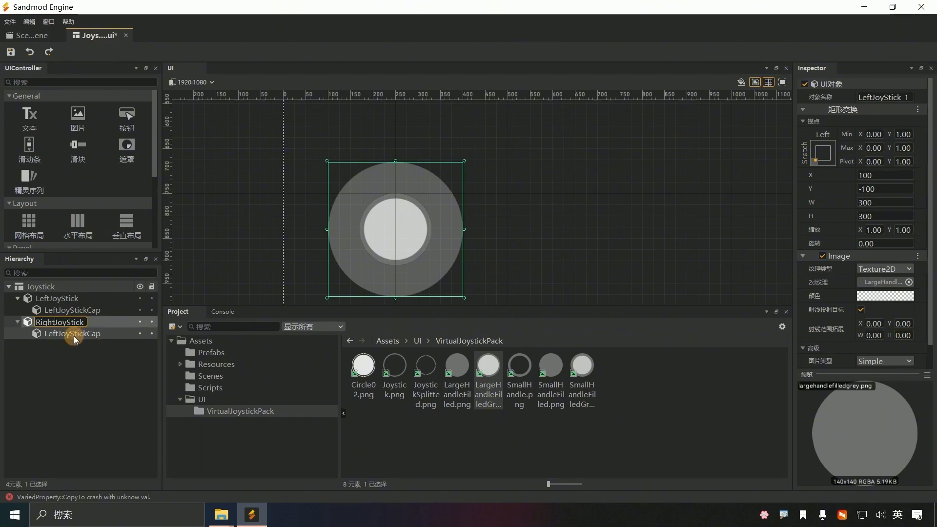
pyautogui.press('Return')
# Rename the cap node under RightJoyStick to RightJoyStickCap
pyautogui.click(74, 336)
pyautogui.click(58, 337)
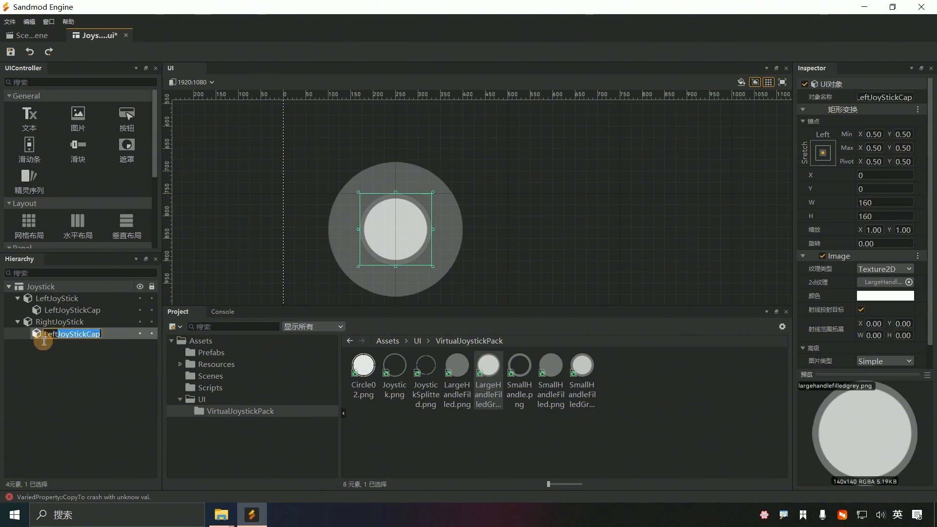
pyautogui.moveTo(58, 337); pyautogui.dragTo(41, 339)
pyautogui.write('Ri')
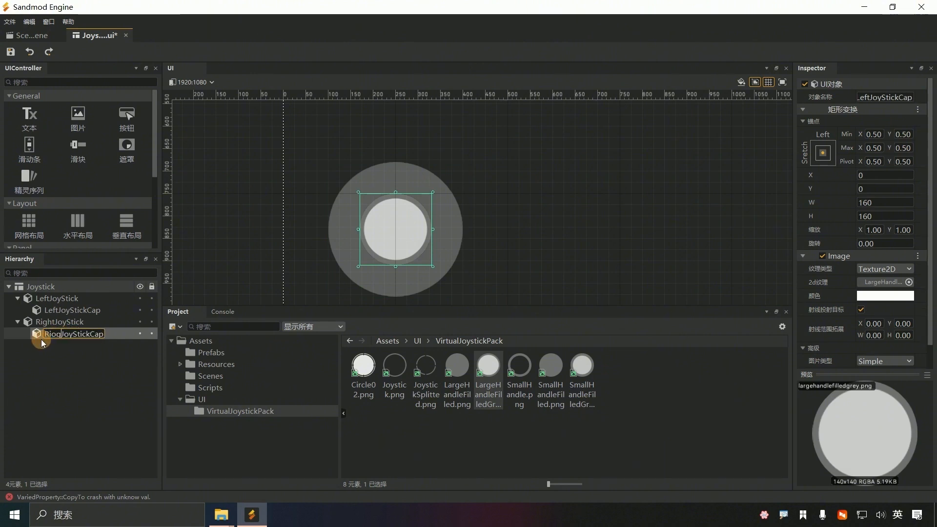
pyautogui.write('ght')
pyautogui.press('Return')
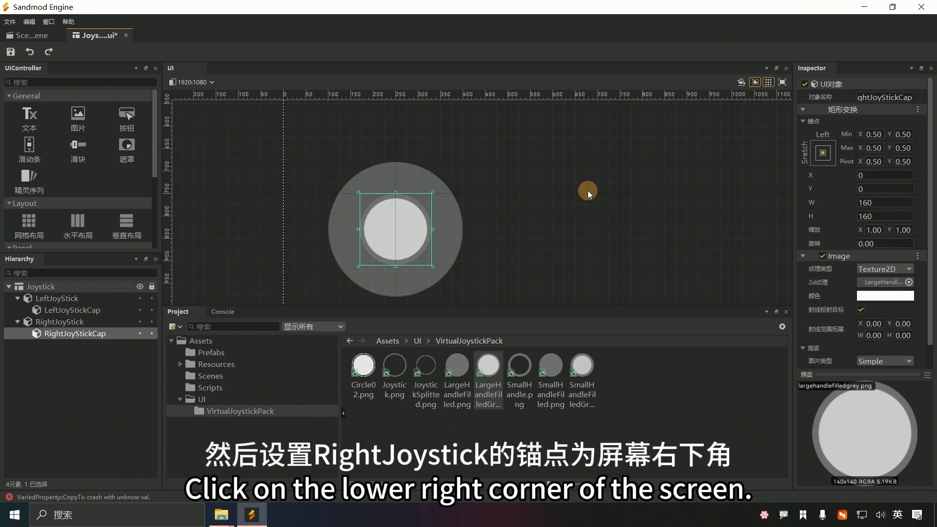
# Set RightJoyStick's anchor preset to the bottom-right corner, including its pivot and position
pyautogui.scroll(-2, 596, 272)
pyautogui.click(87, 323)
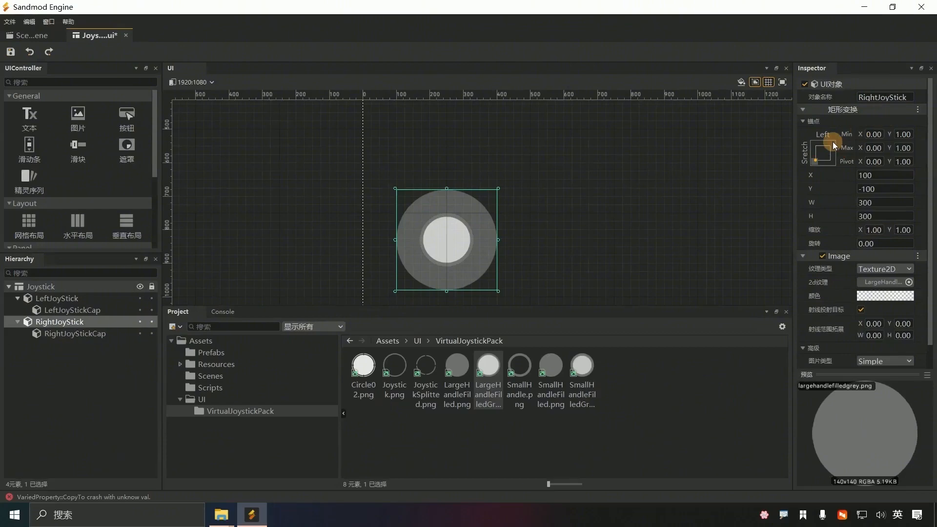
pyautogui.click(709, 267)
pyautogui.click(39, 523)
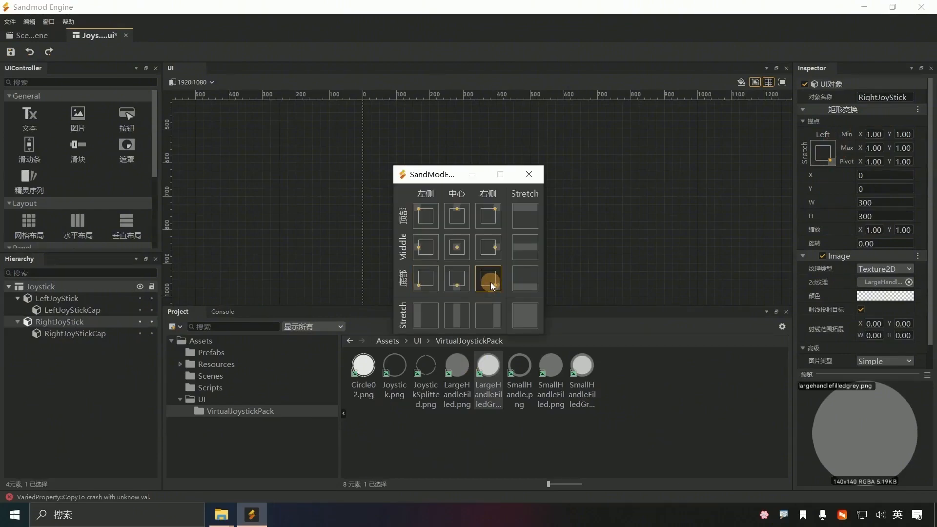
pyautogui.moveTo(492, 173); pyautogui.dragTo(701, 169)
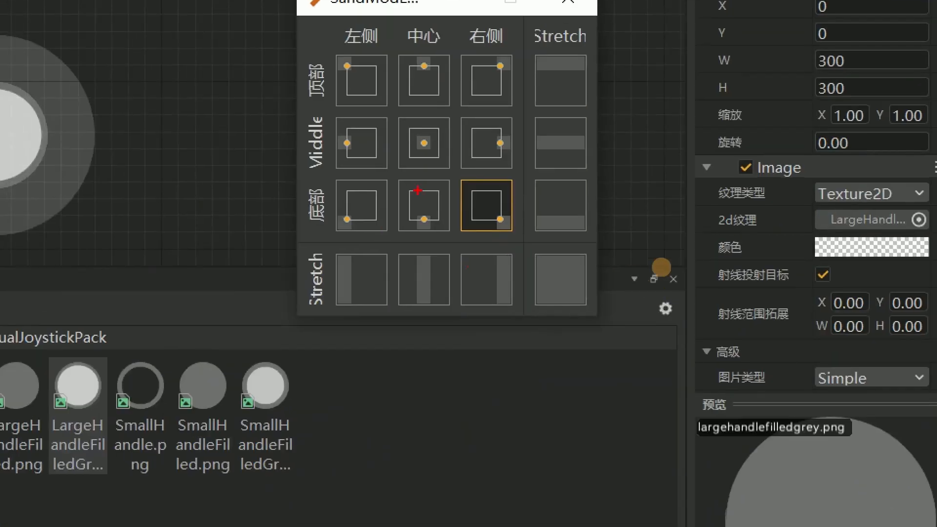
pyautogui.moveTo(440, 172); pyautogui.dragTo(557, 213)
pyautogui.press('Escape')
# Move RightJoyStick inward from the canvas corner to X -100 and Y -100, and save Joystick.ui
pyautogui.scroll(-5, 676, 241)
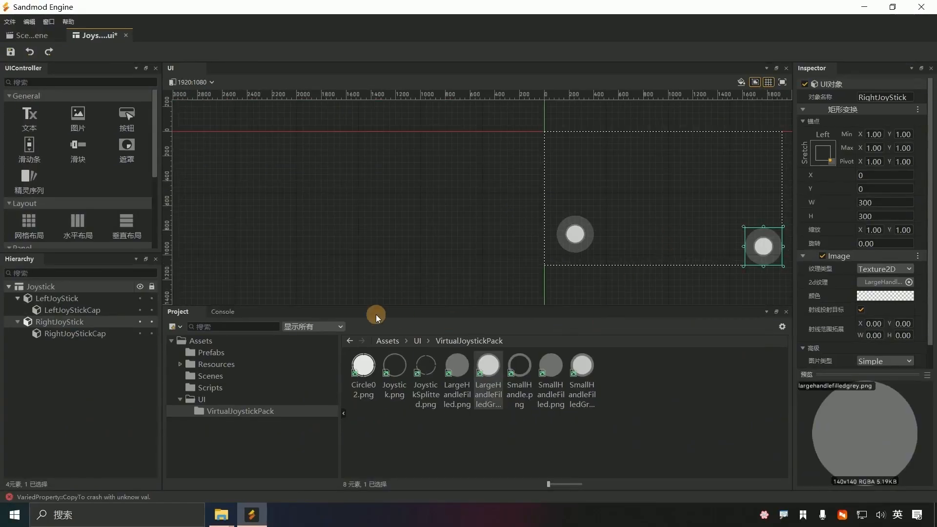
pyautogui.scroll(6, 778, 259)
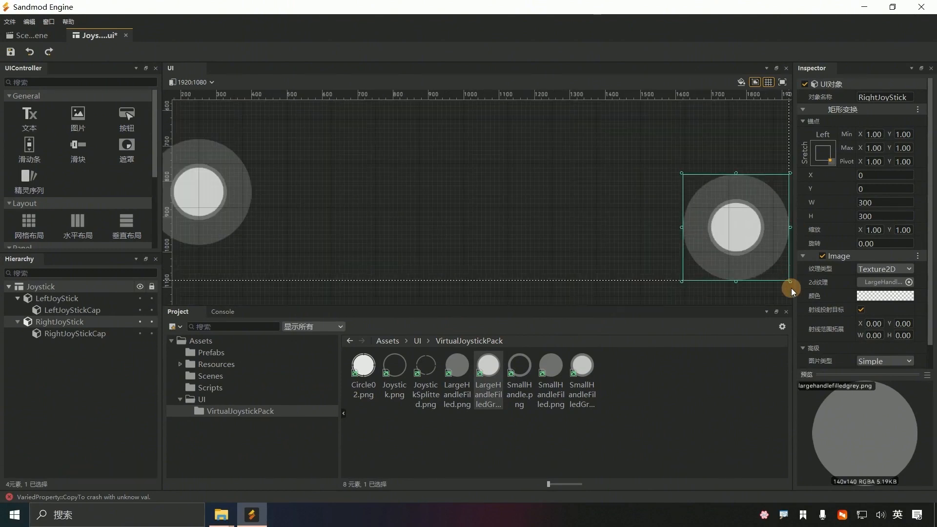
pyautogui.moveTo(736, 241); pyautogui.dragTo(706, 200)
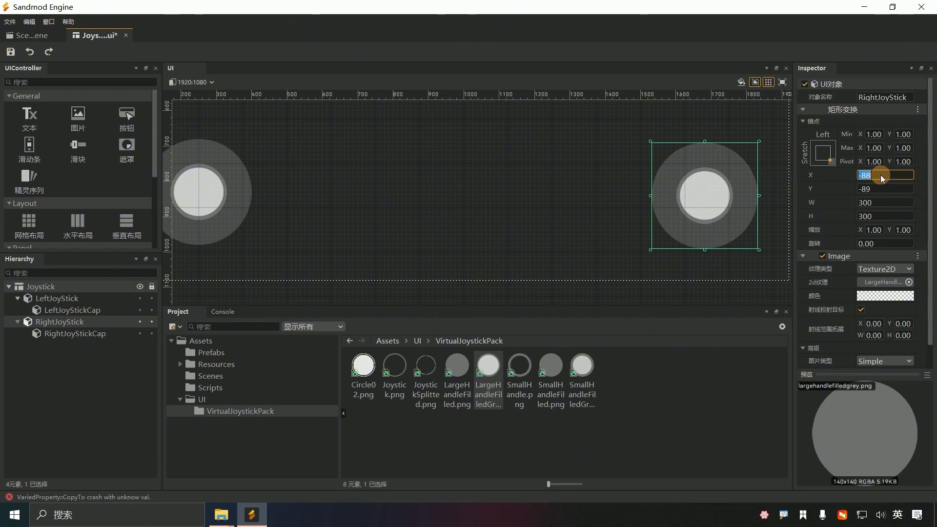
pyautogui.write('-100')
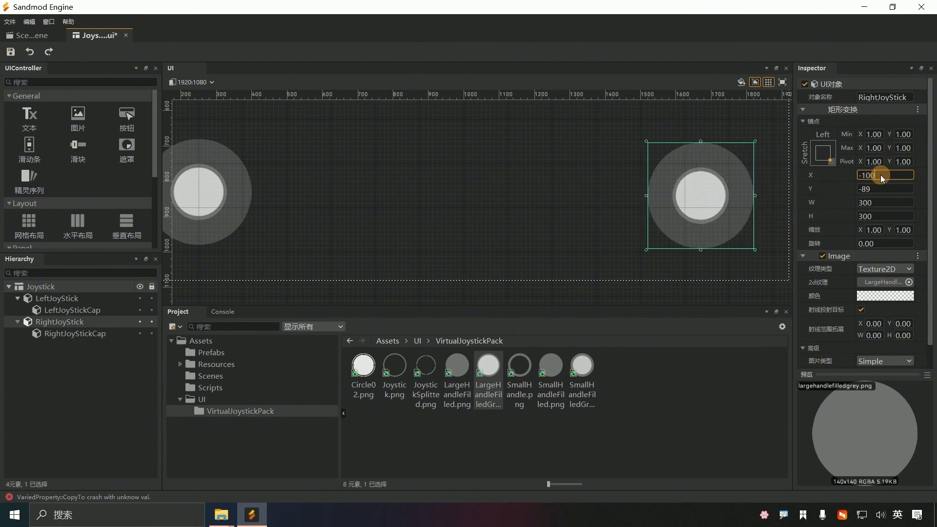
pyautogui.click(874, 192)
pyautogui.write('-100')
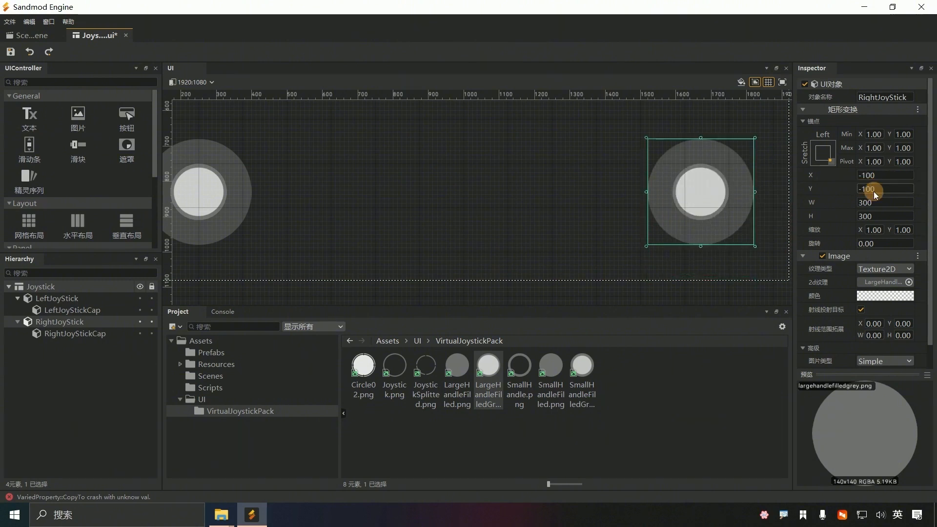
pyautogui.press('Return')
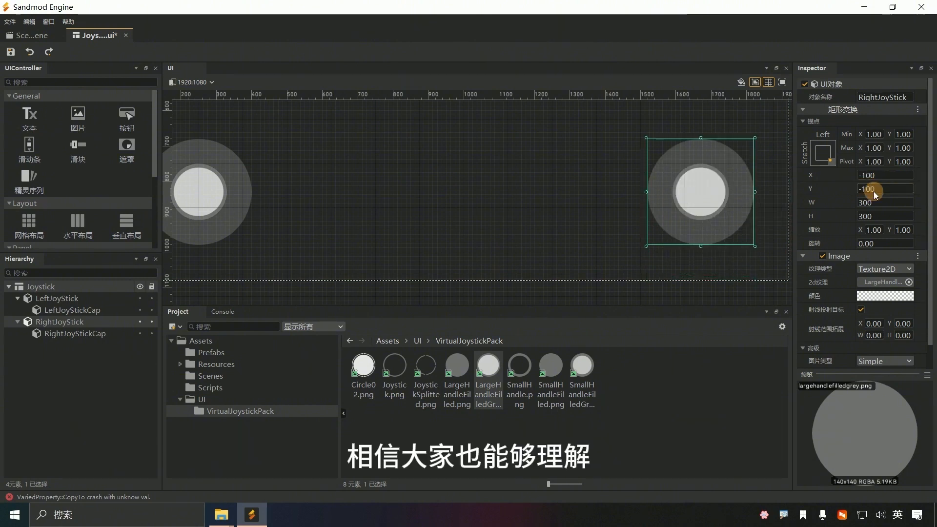
pyautogui.hotkey('ctrl', 's')
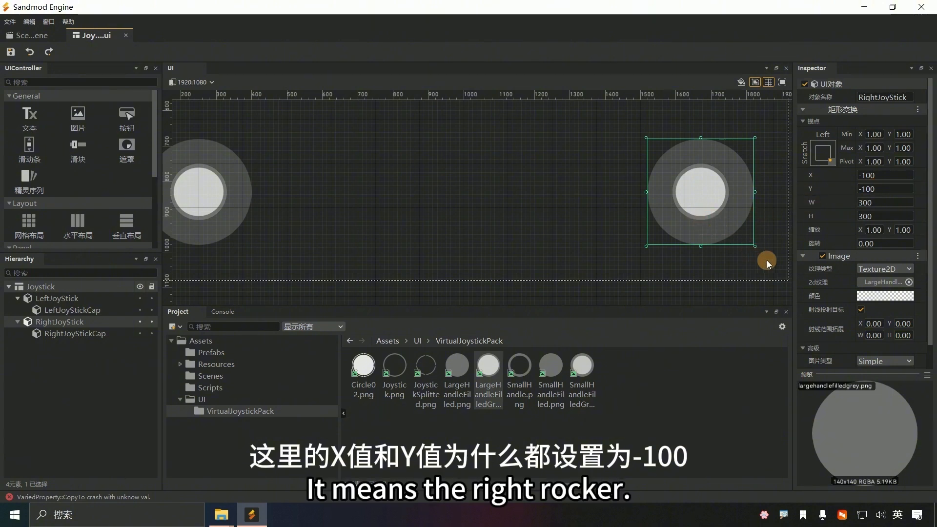
# Return to the scene and run the game to test the interface with both joysticks
pyautogui.scroll(-1, 769, 256)
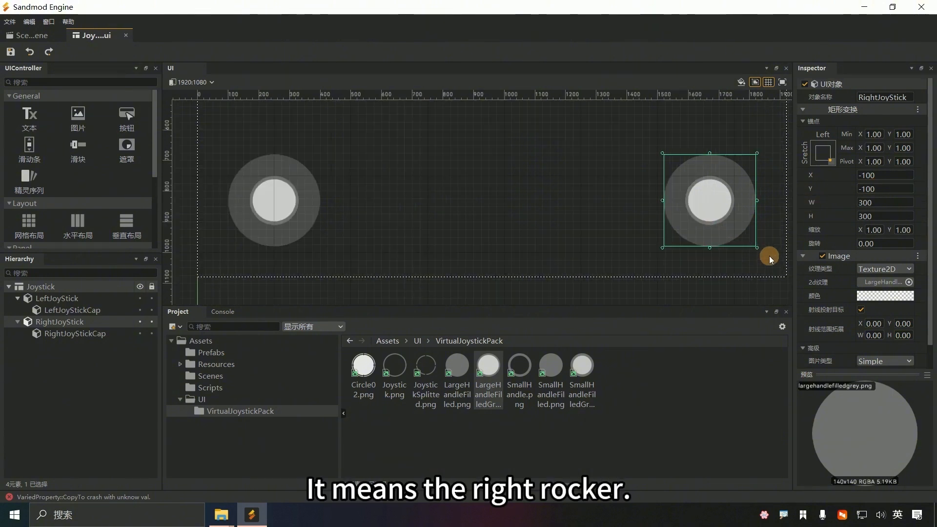
pyautogui.scroll(-2, 792, 265)
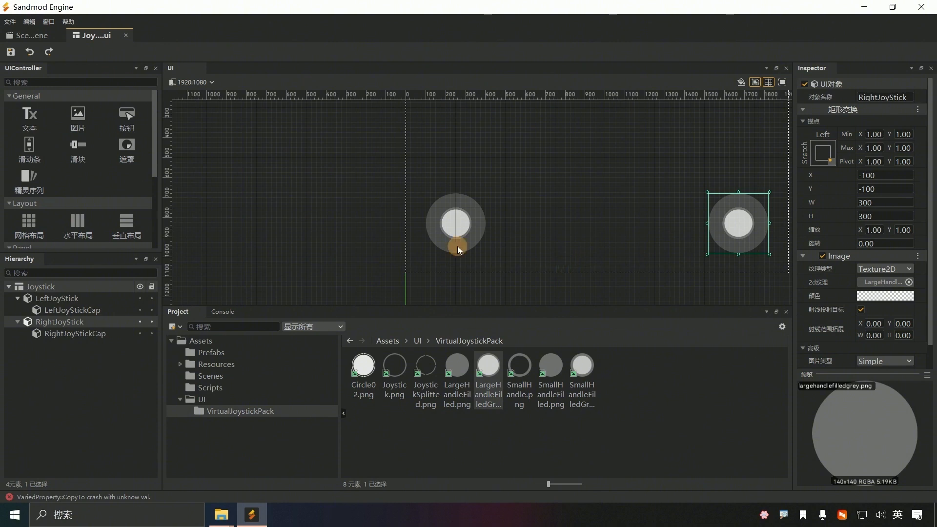
pyautogui.click(30, 36)
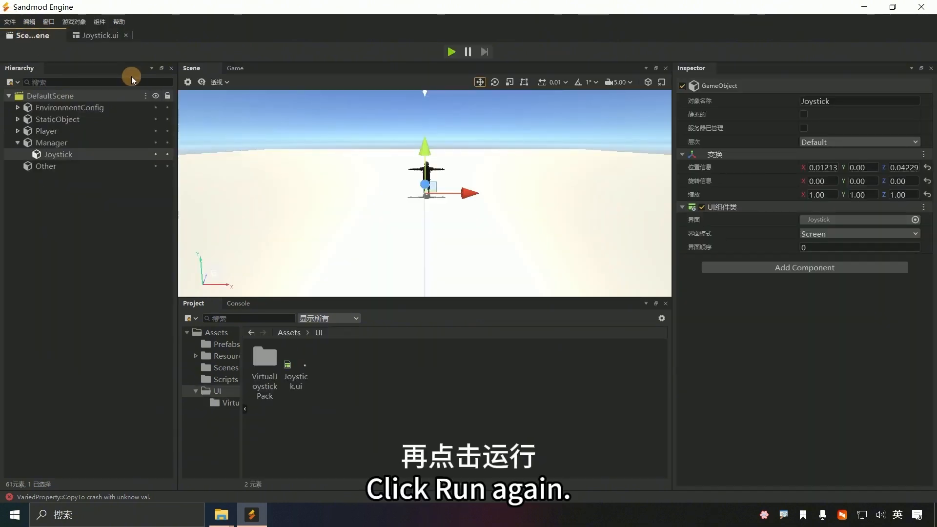
pyautogui.click(451, 52)
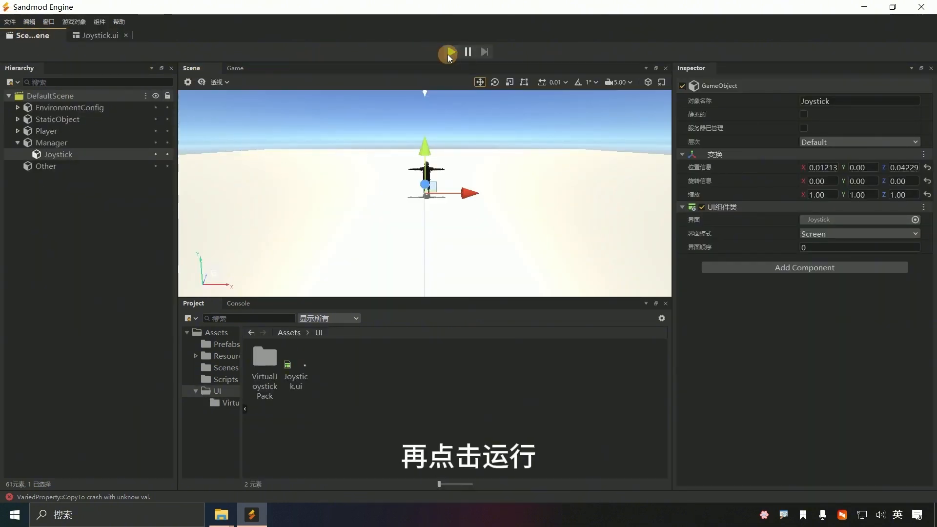